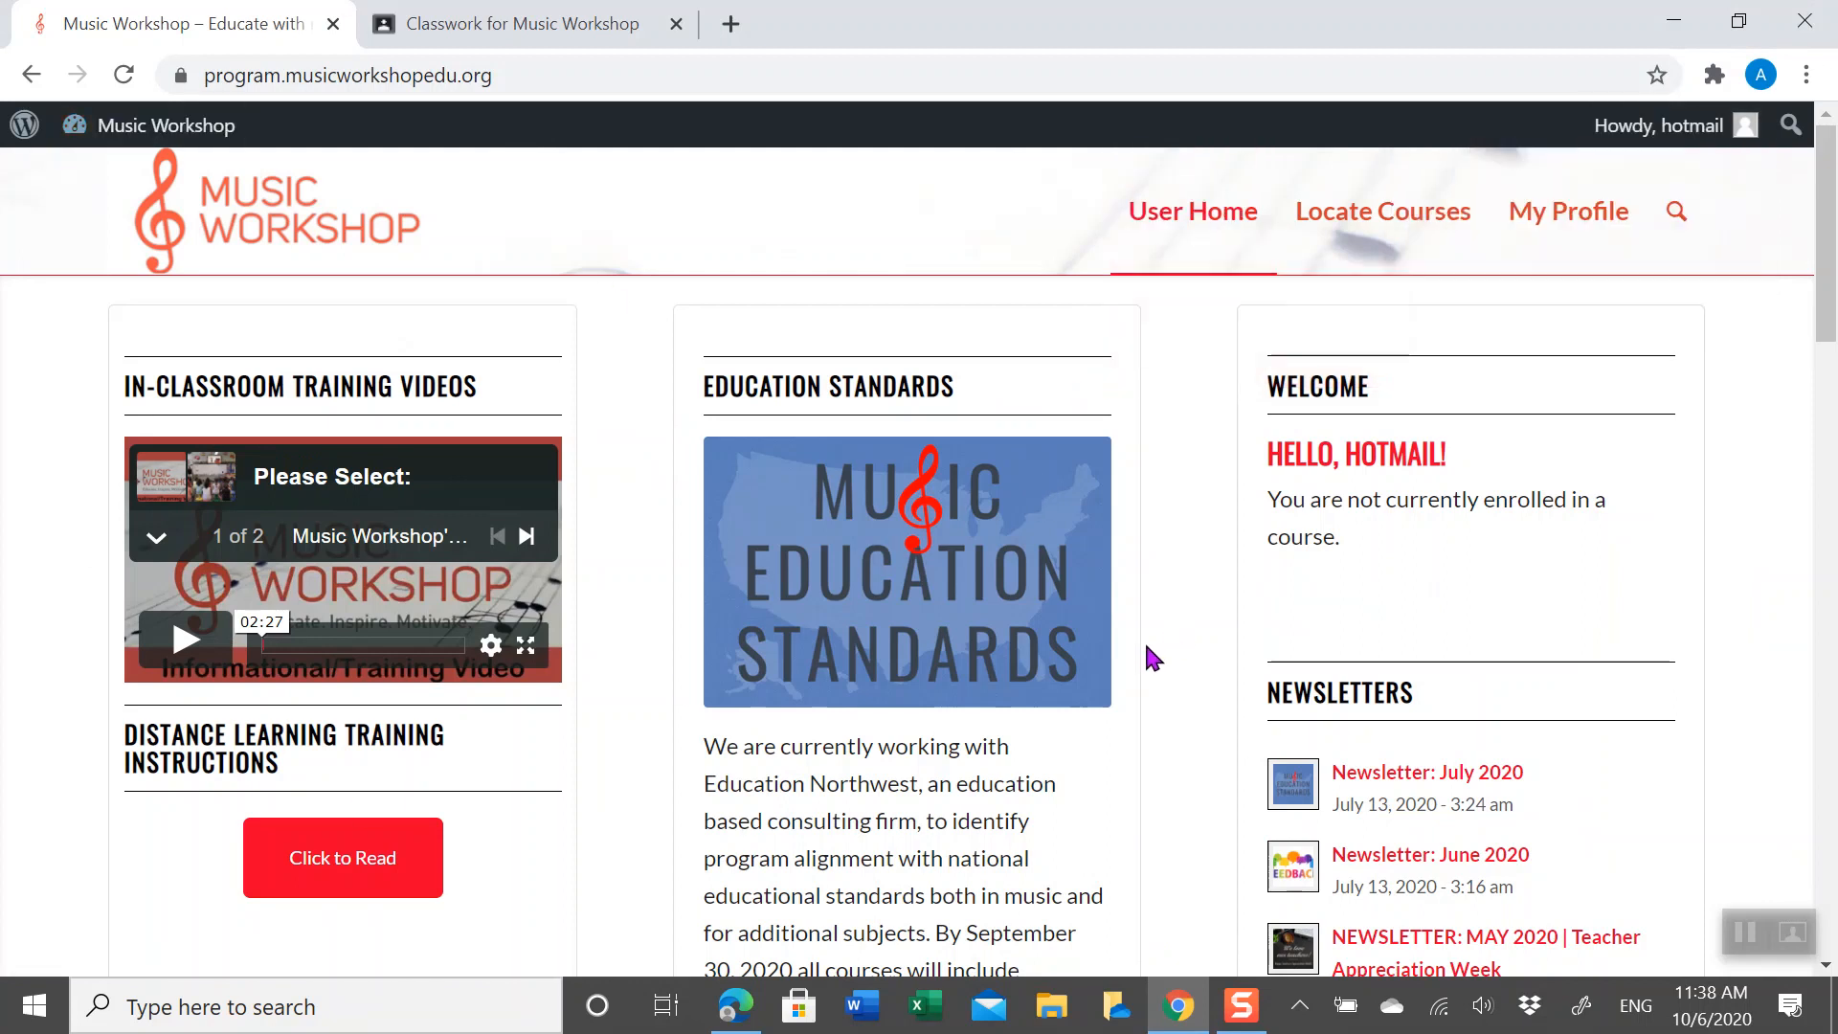
# Open the Voice course from the Instruments category of the course selections
pyautogui.scroll(-1, 1151, 657)
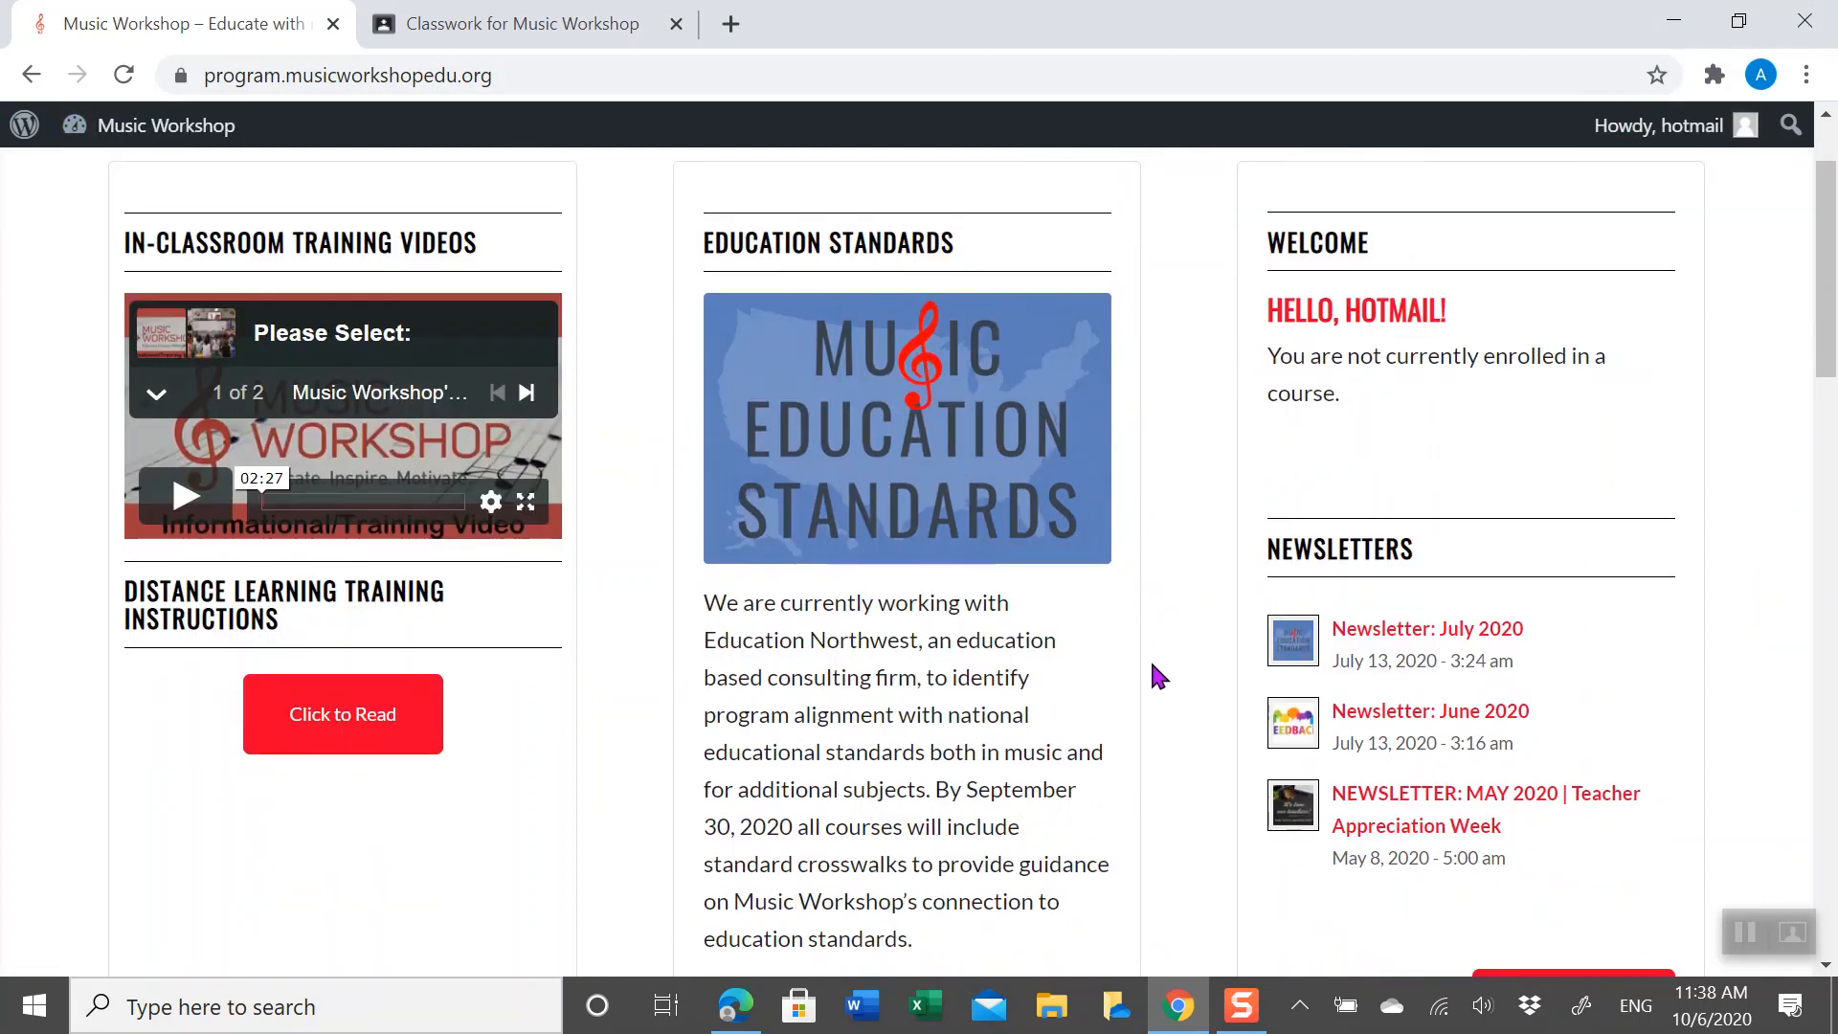
pyautogui.scroll(-10, 1150, 658)
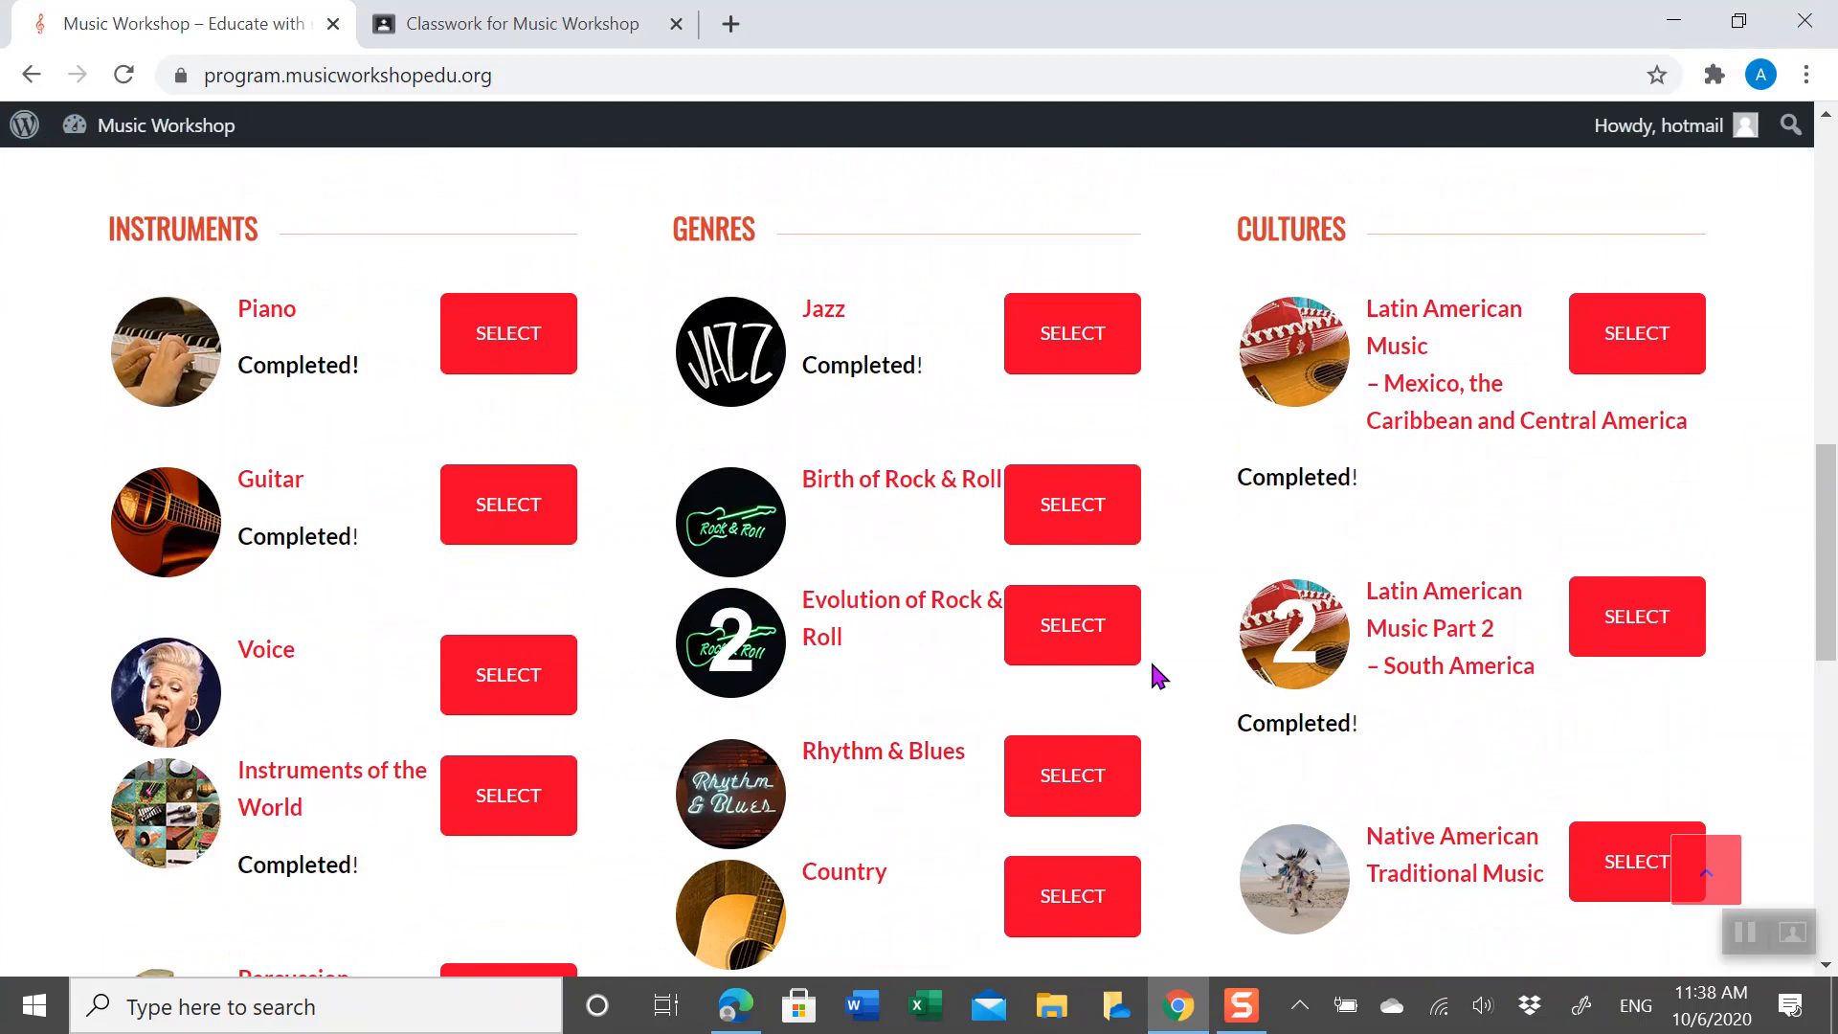
pyautogui.scroll(1, 813, 390)
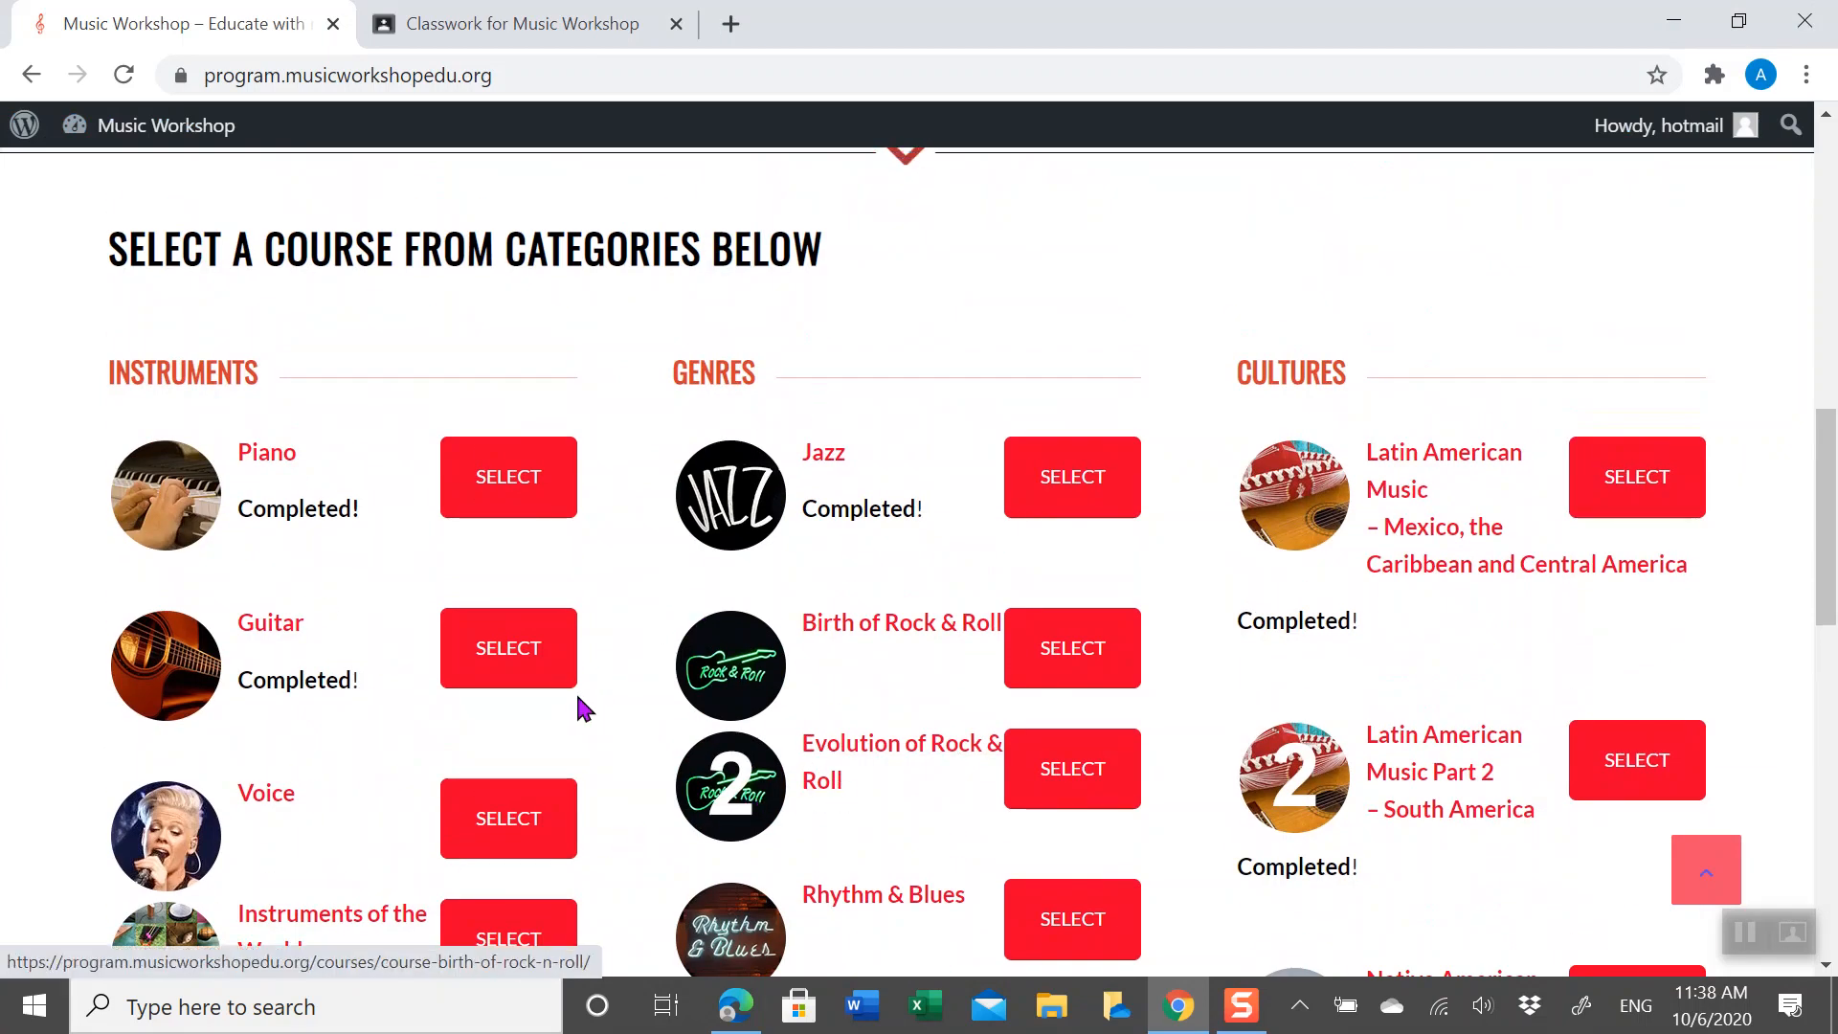
pyautogui.click(482, 826)
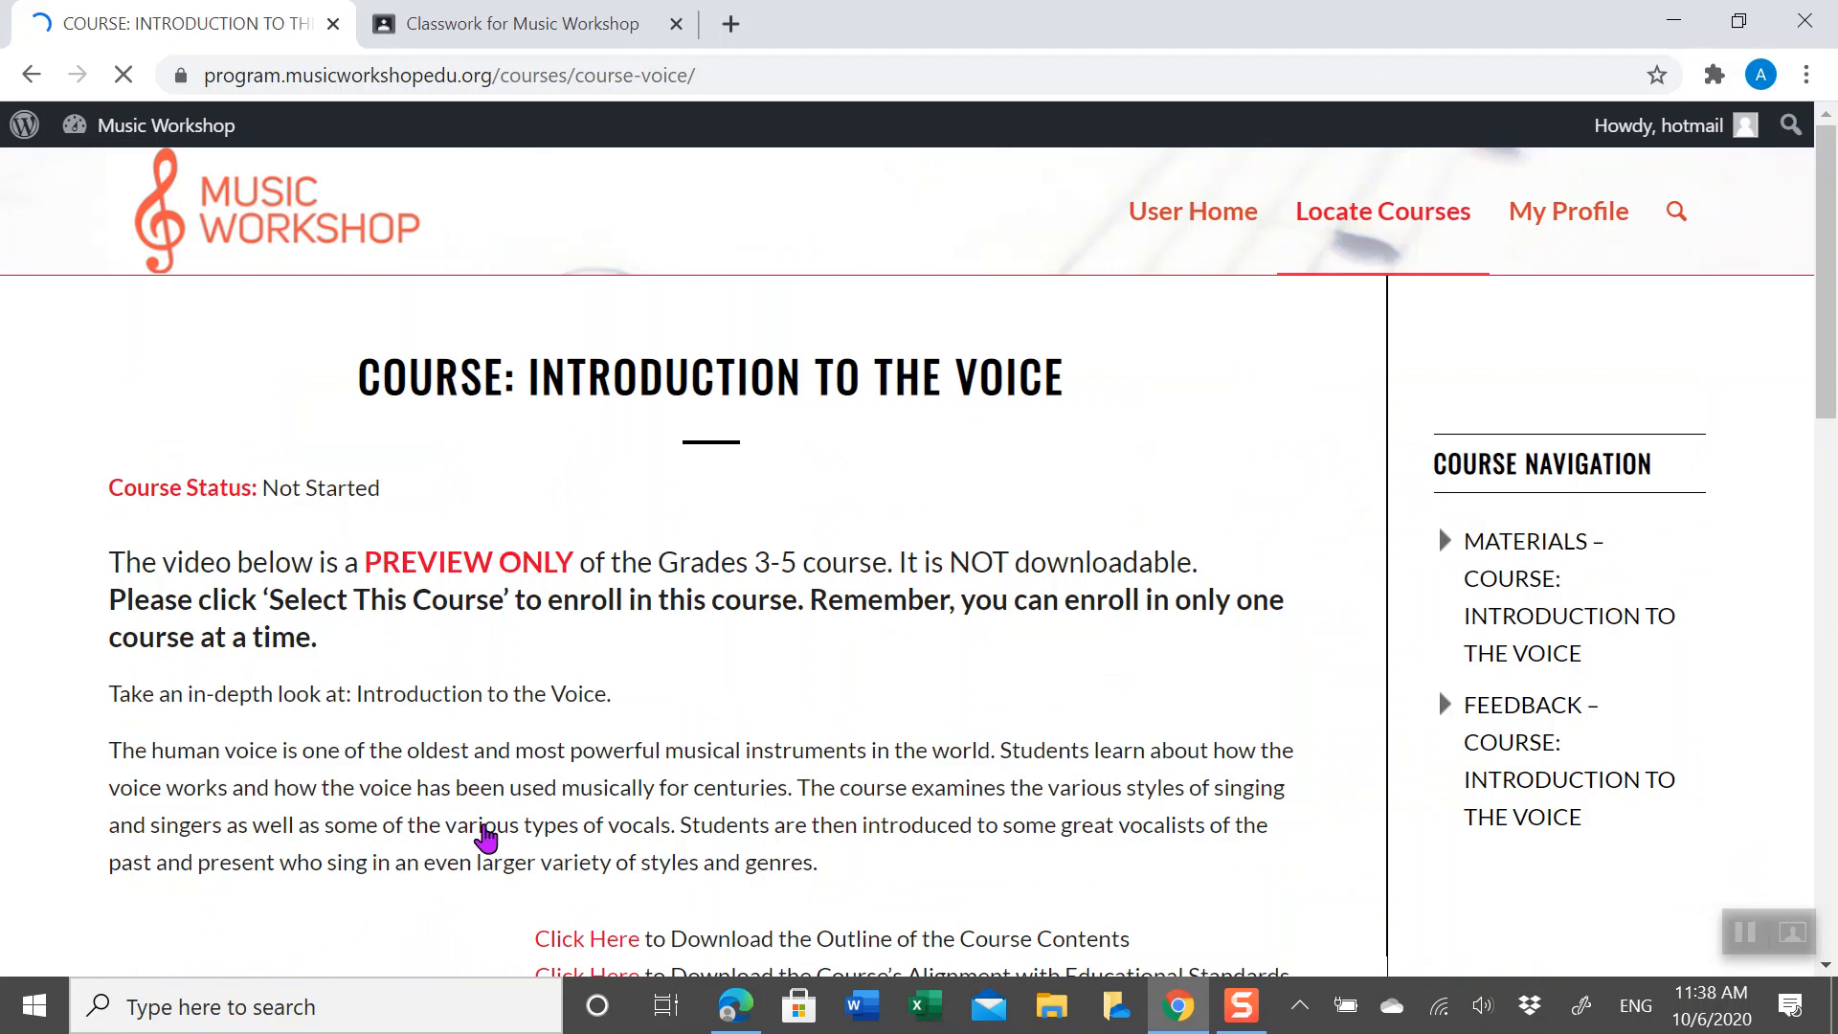
# Review the Introduction to the Voice preview page and enroll in this course
pyautogui.scroll(-3, 1107, 601)
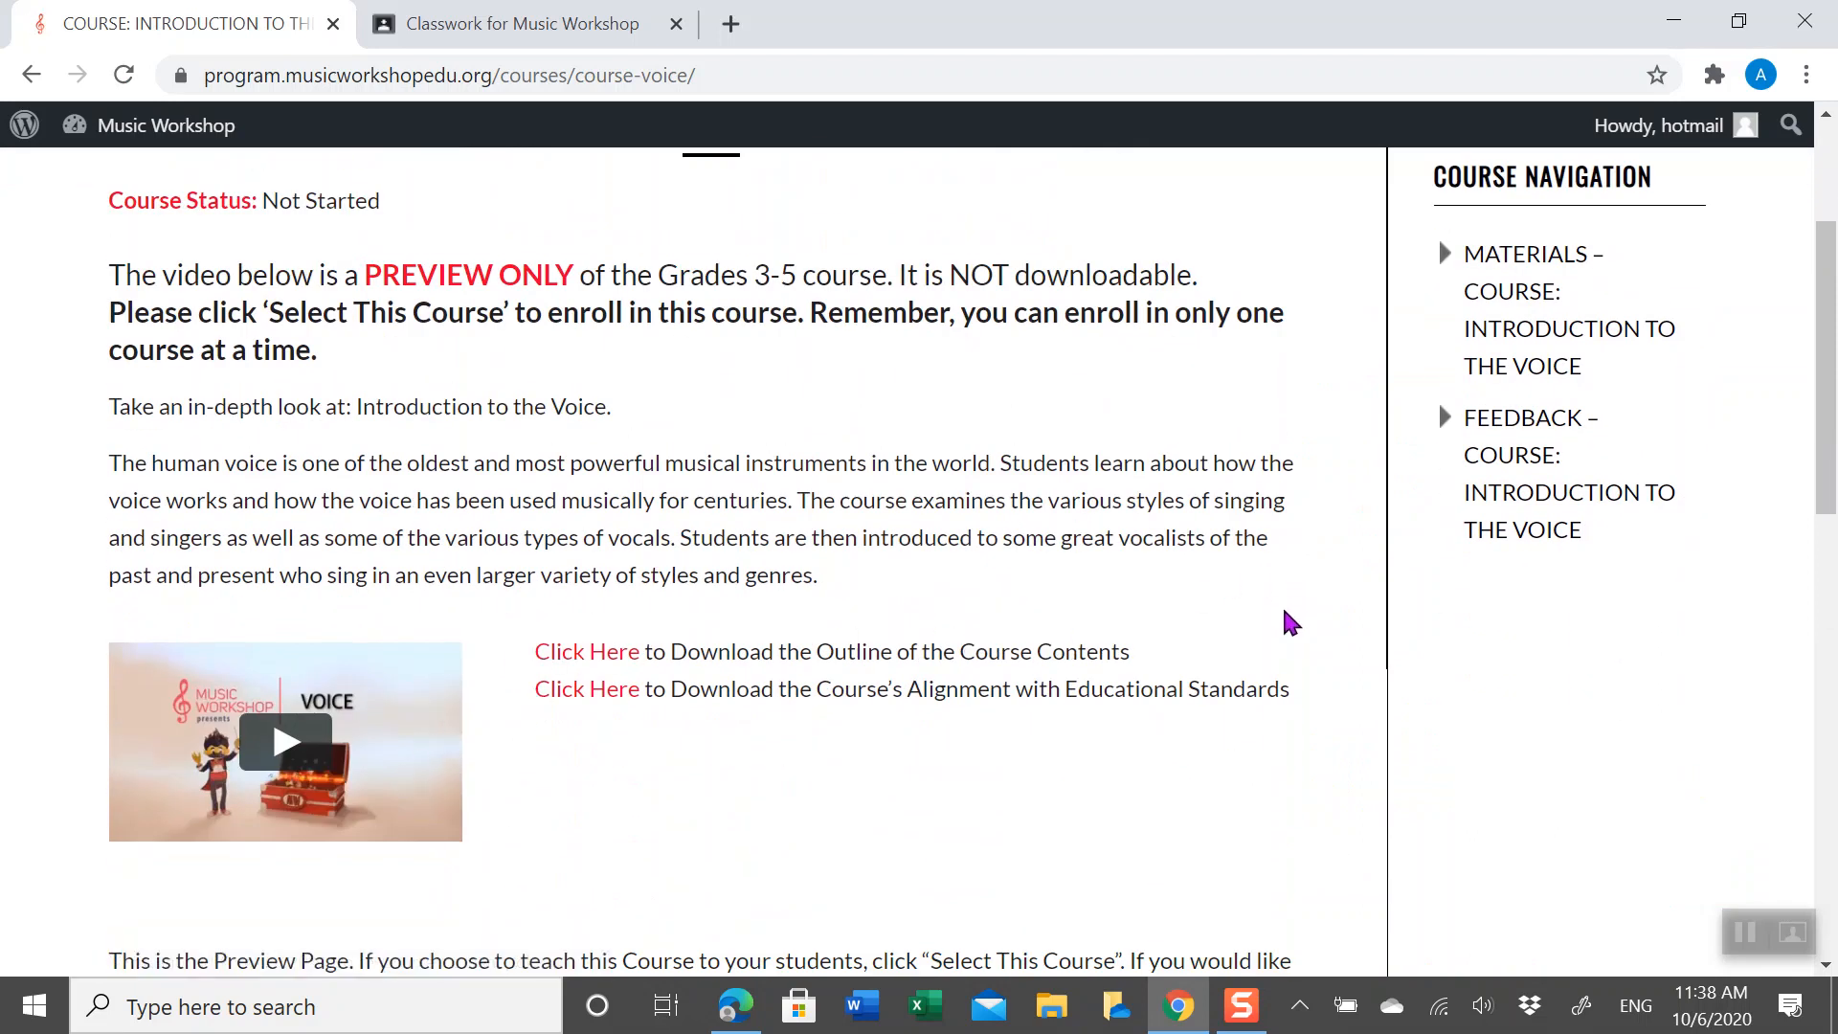
pyautogui.scroll(-3, 1283, 622)
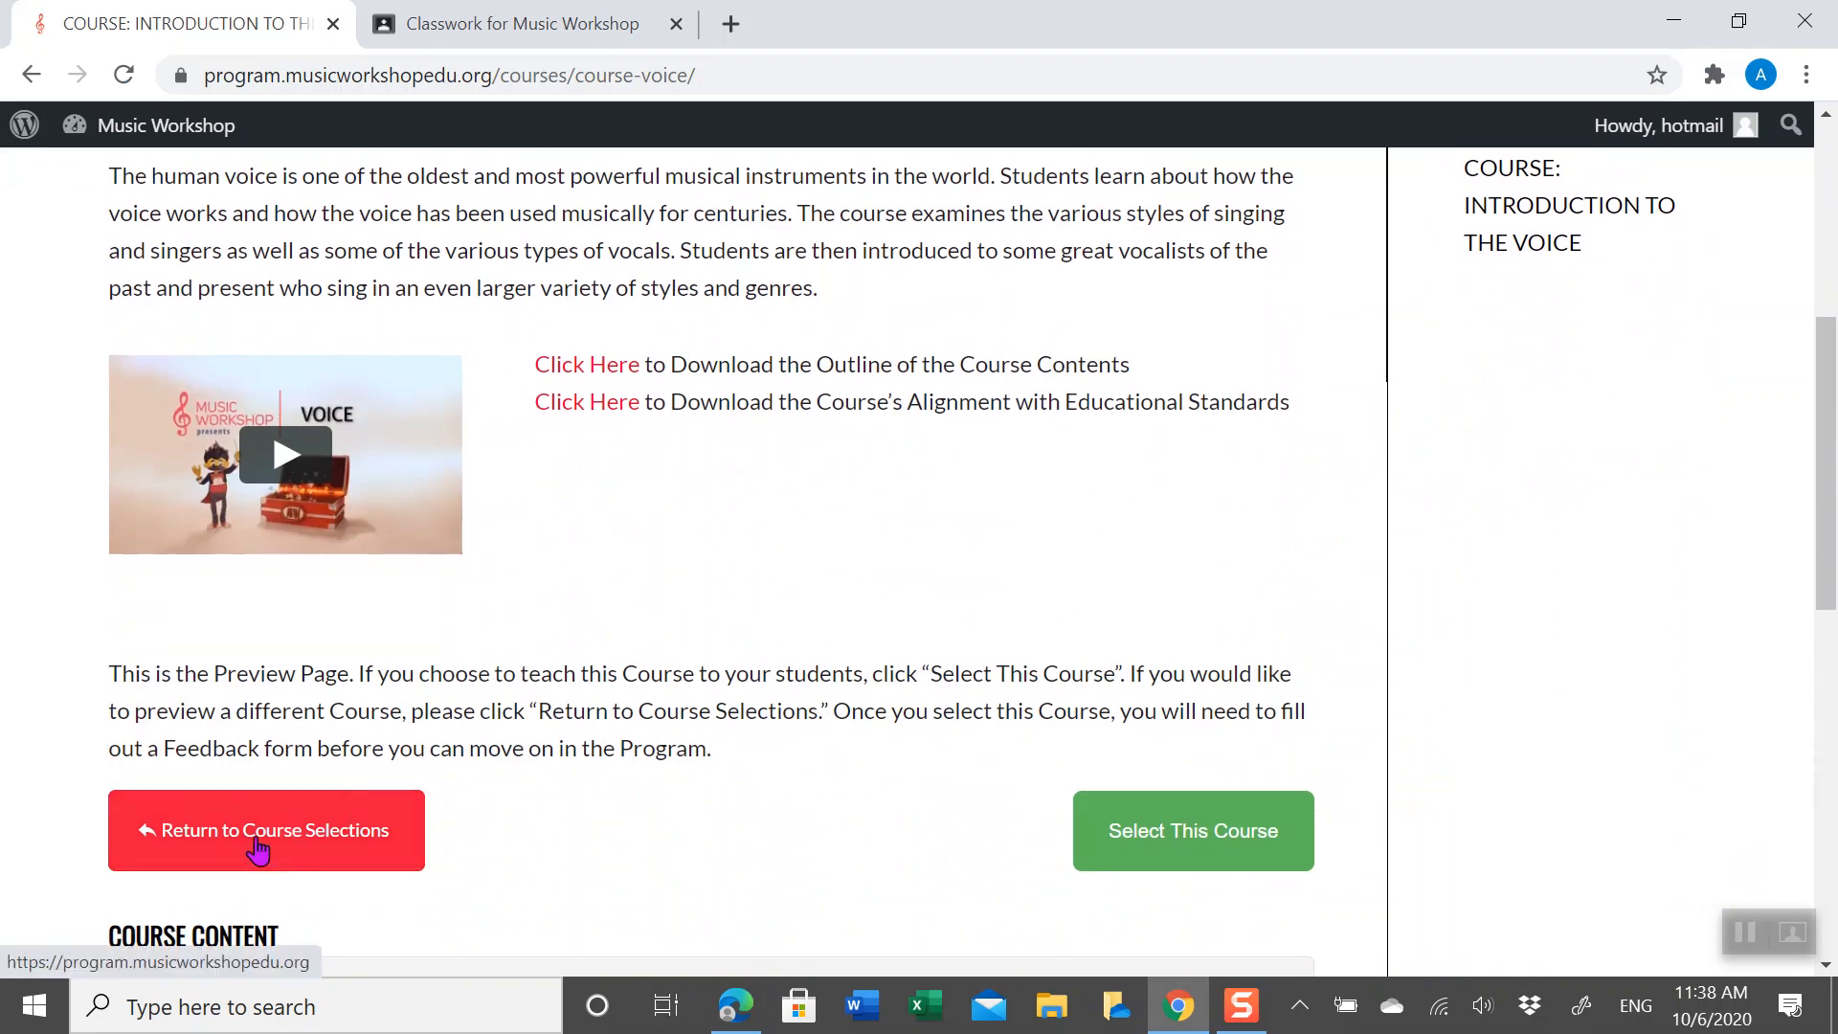
pyautogui.click(1193, 847)
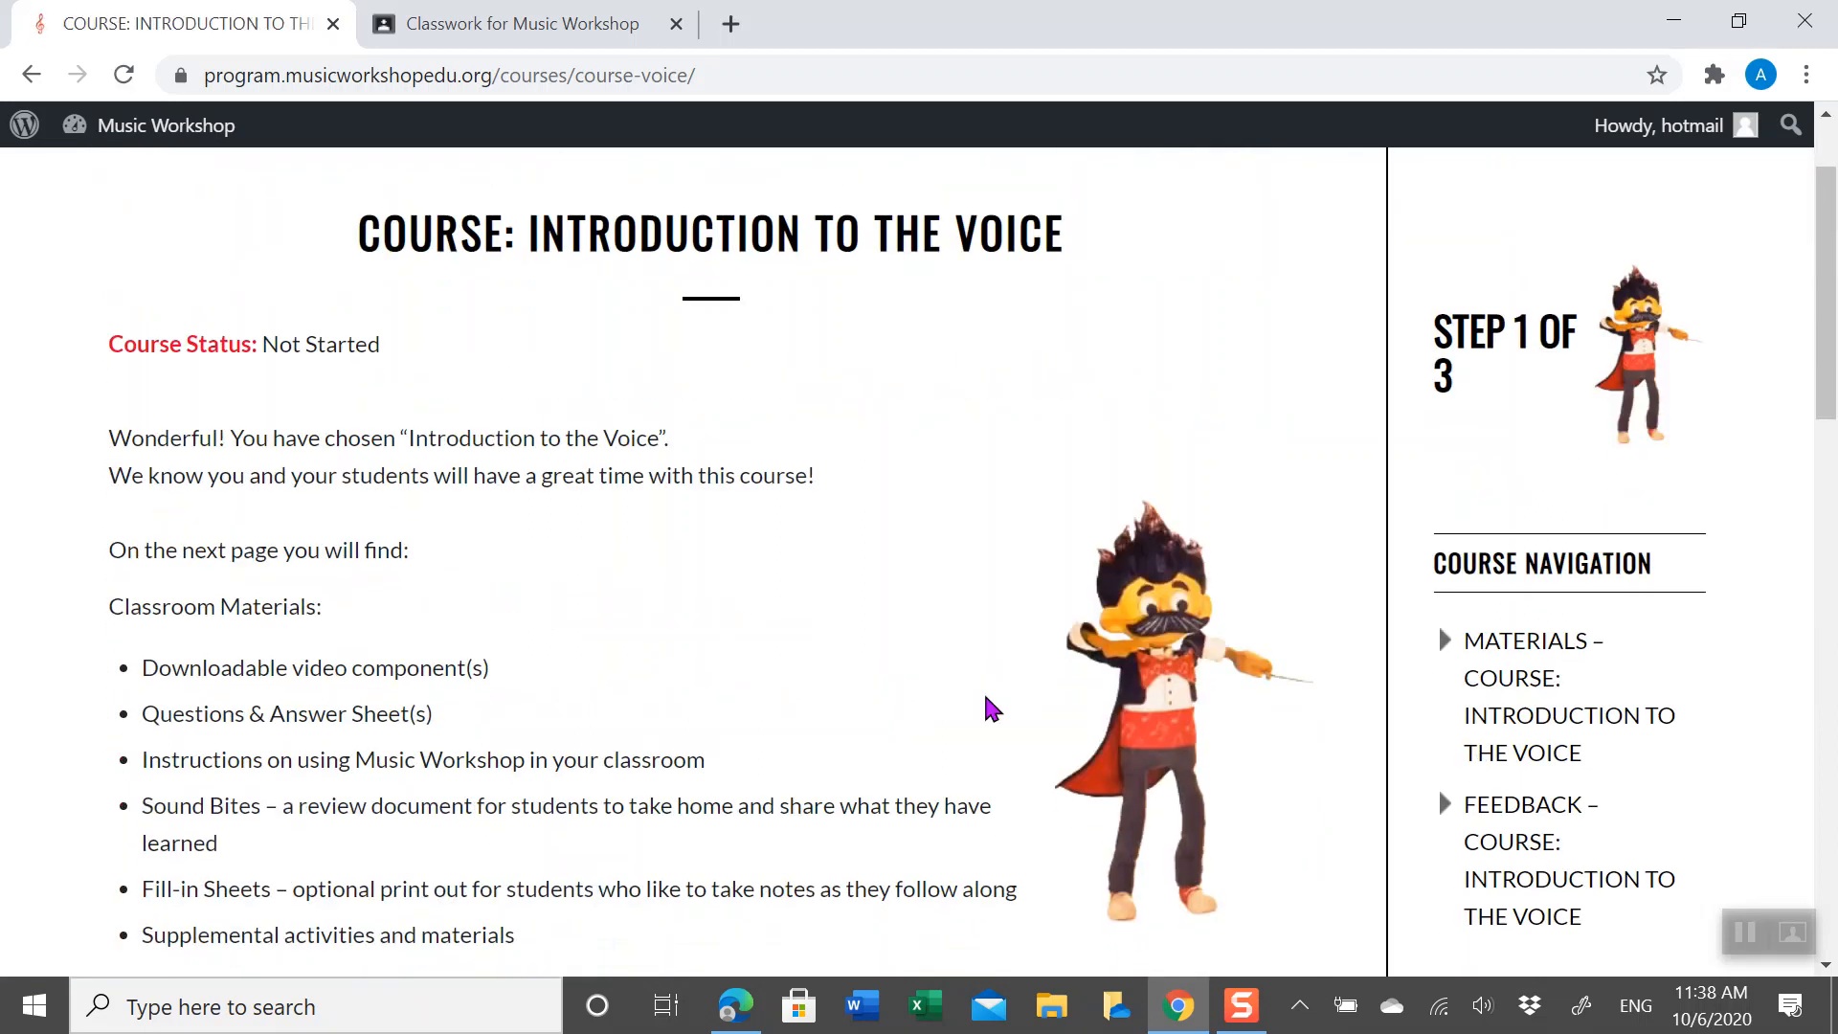
# Read through the list of included course materials and continue to the Introduction to the Voice materials page
pyautogui.scroll(-6, 988, 707)
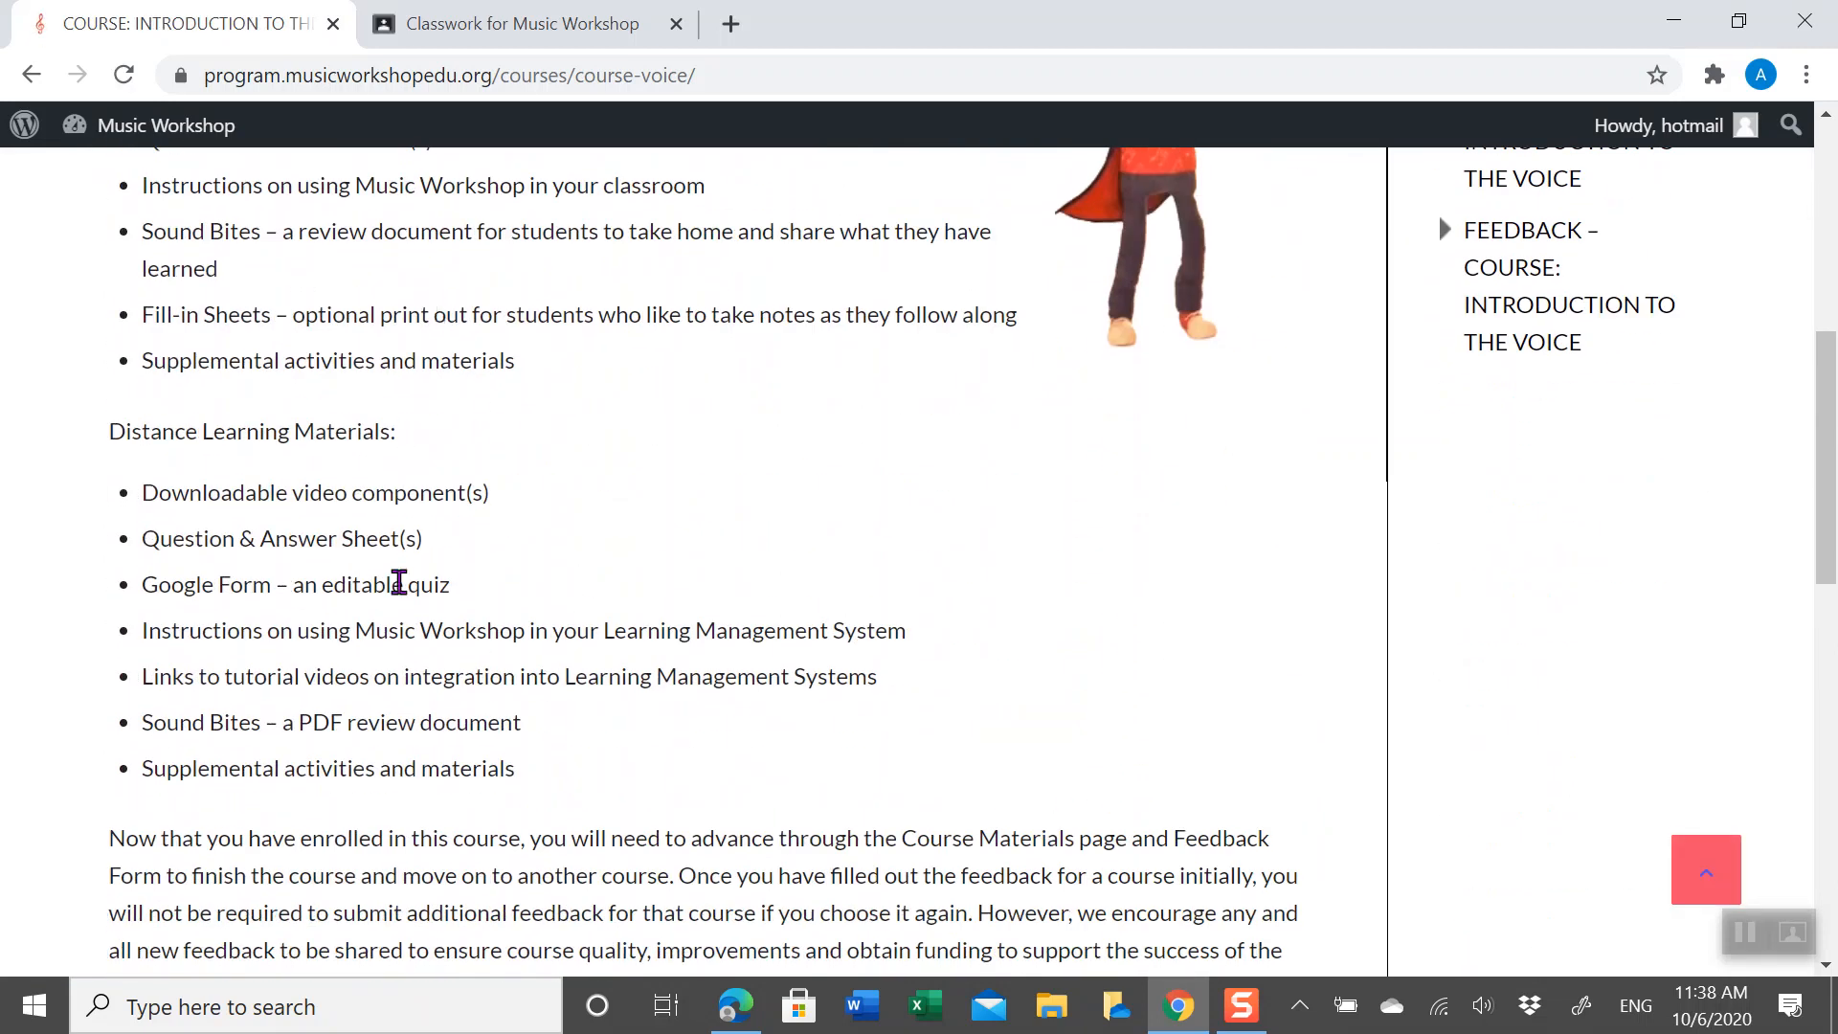
pyautogui.scroll(-3, 1043, 623)
pyautogui.scroll(-2, 963, 737)
pyautogui.click(1234, 719)
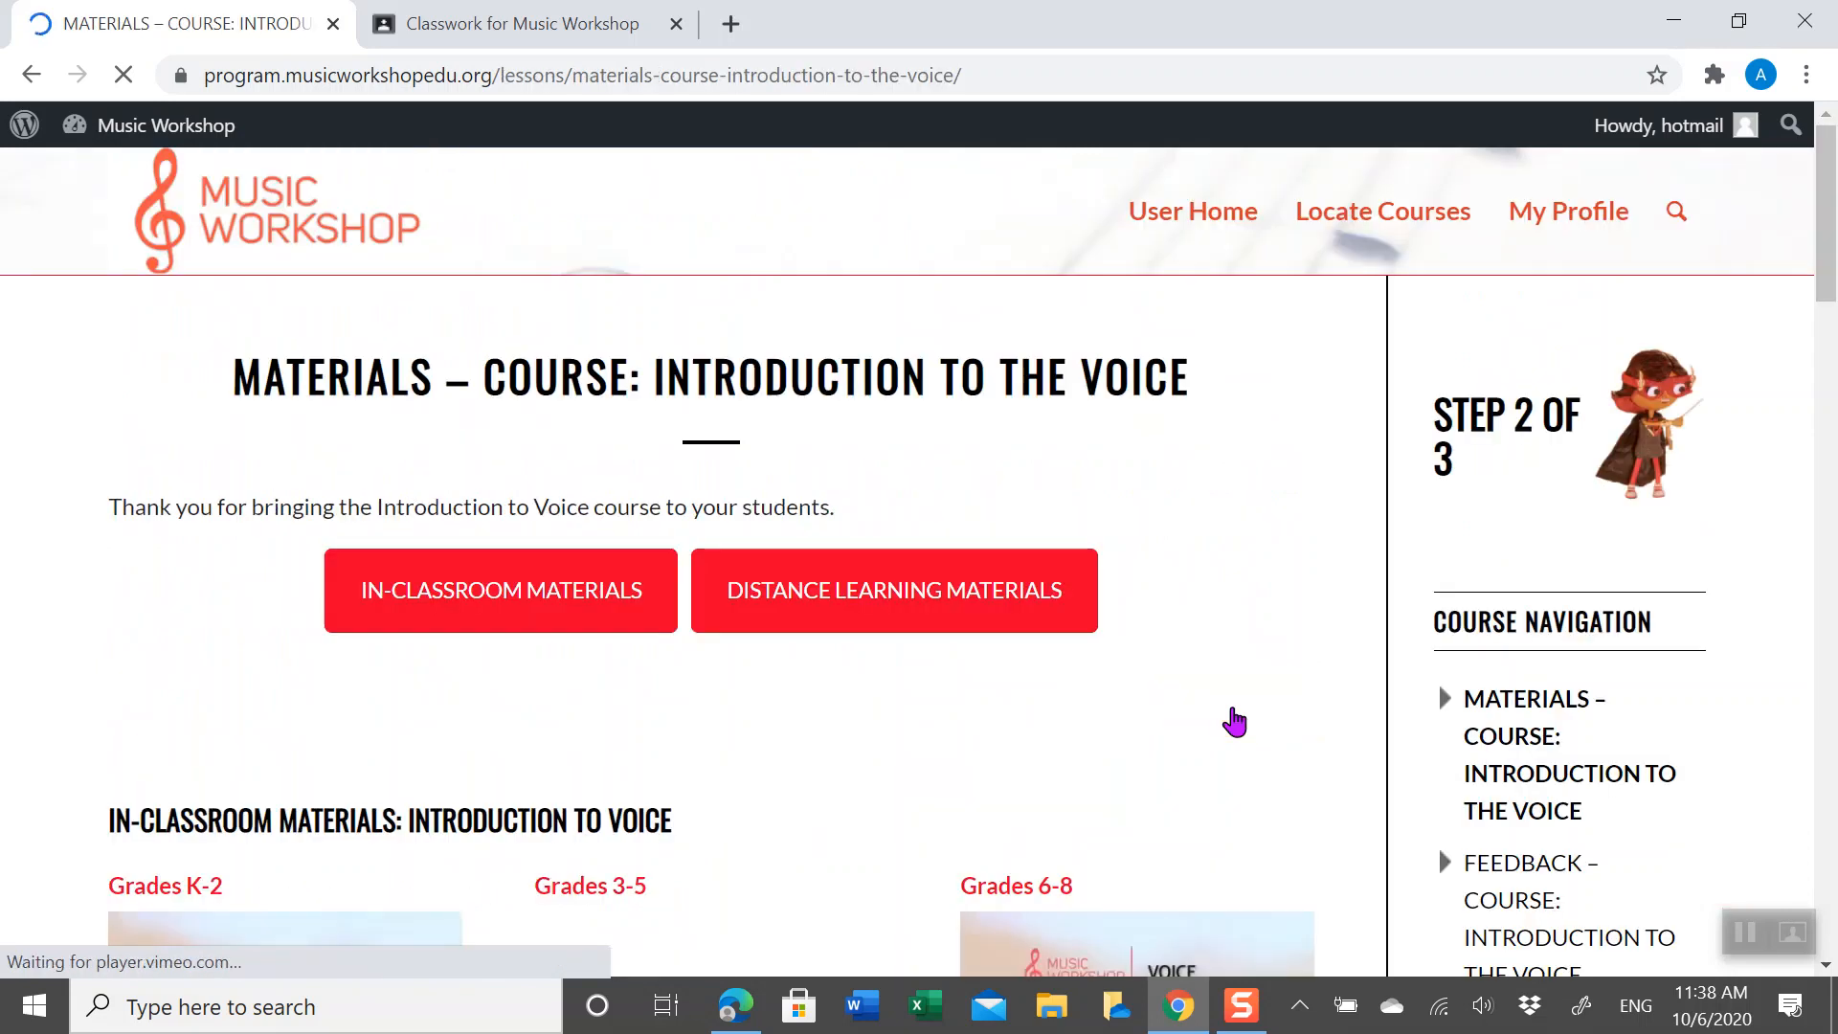
# View the in-classroom materials section for Introduction to Voice
pyautogui.scroll(-2, 496, 469)
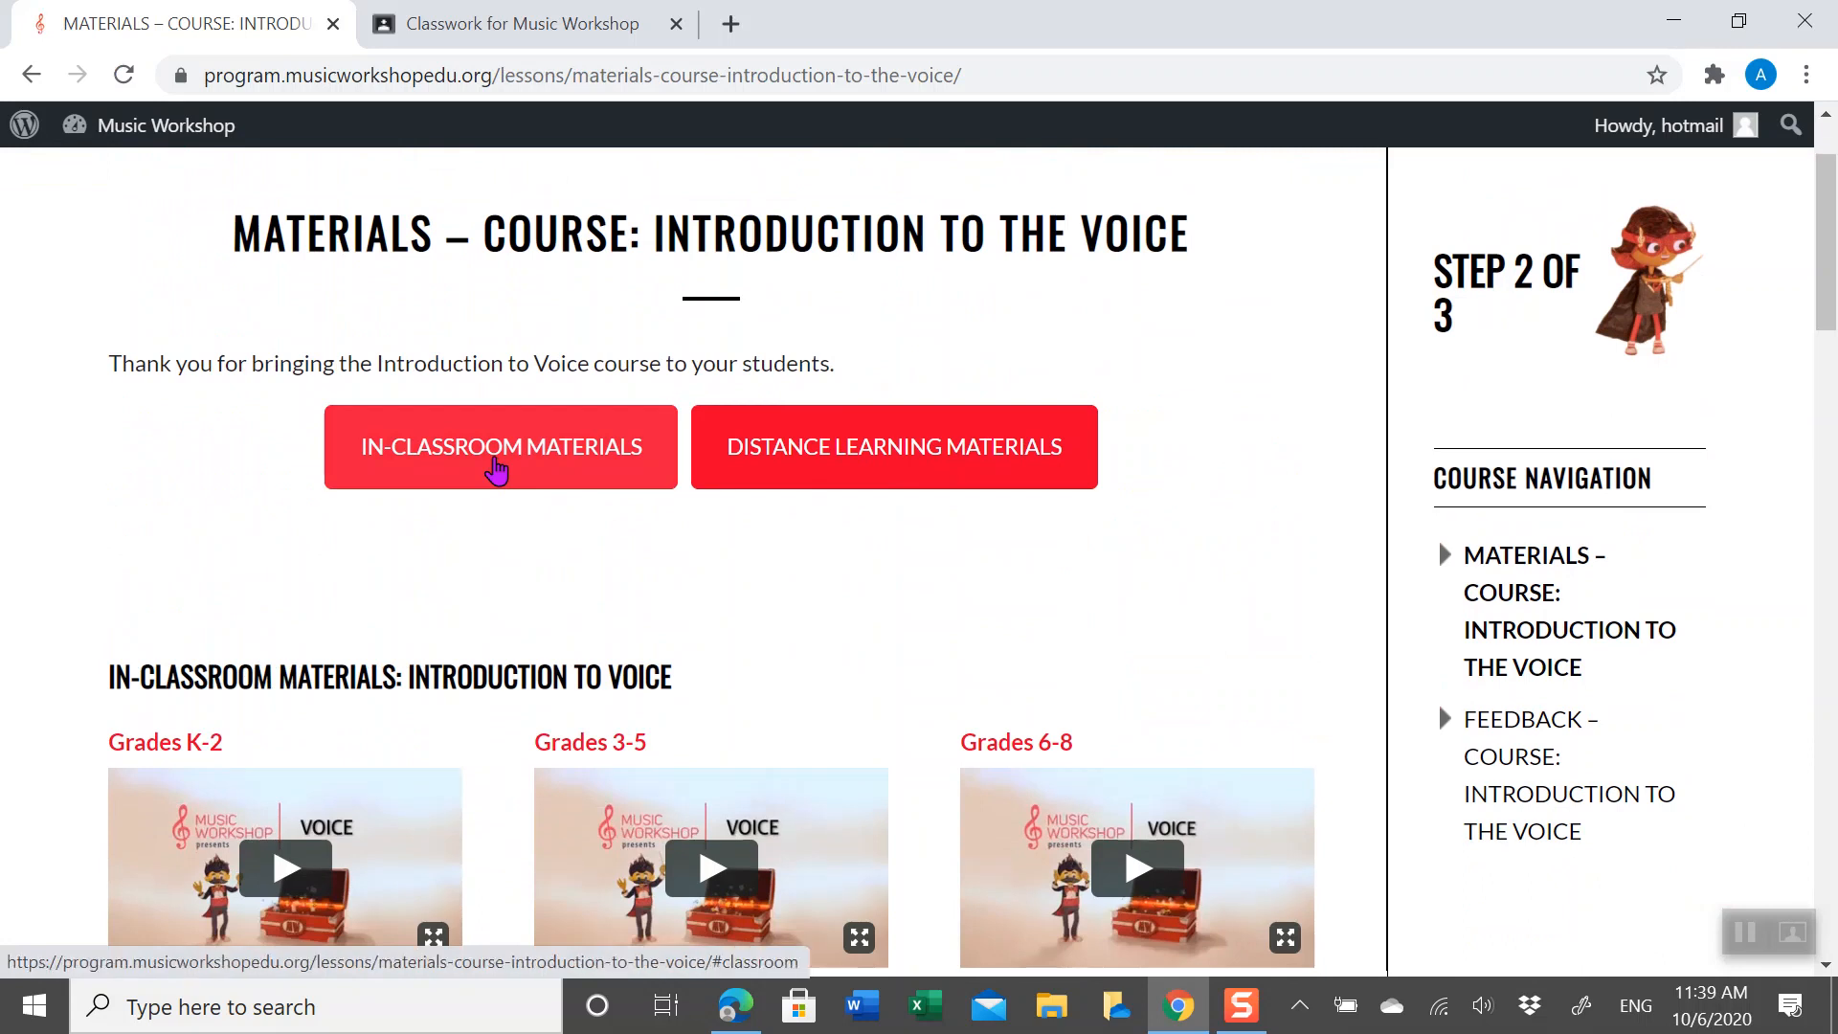
pyautogui.click(496, 469)
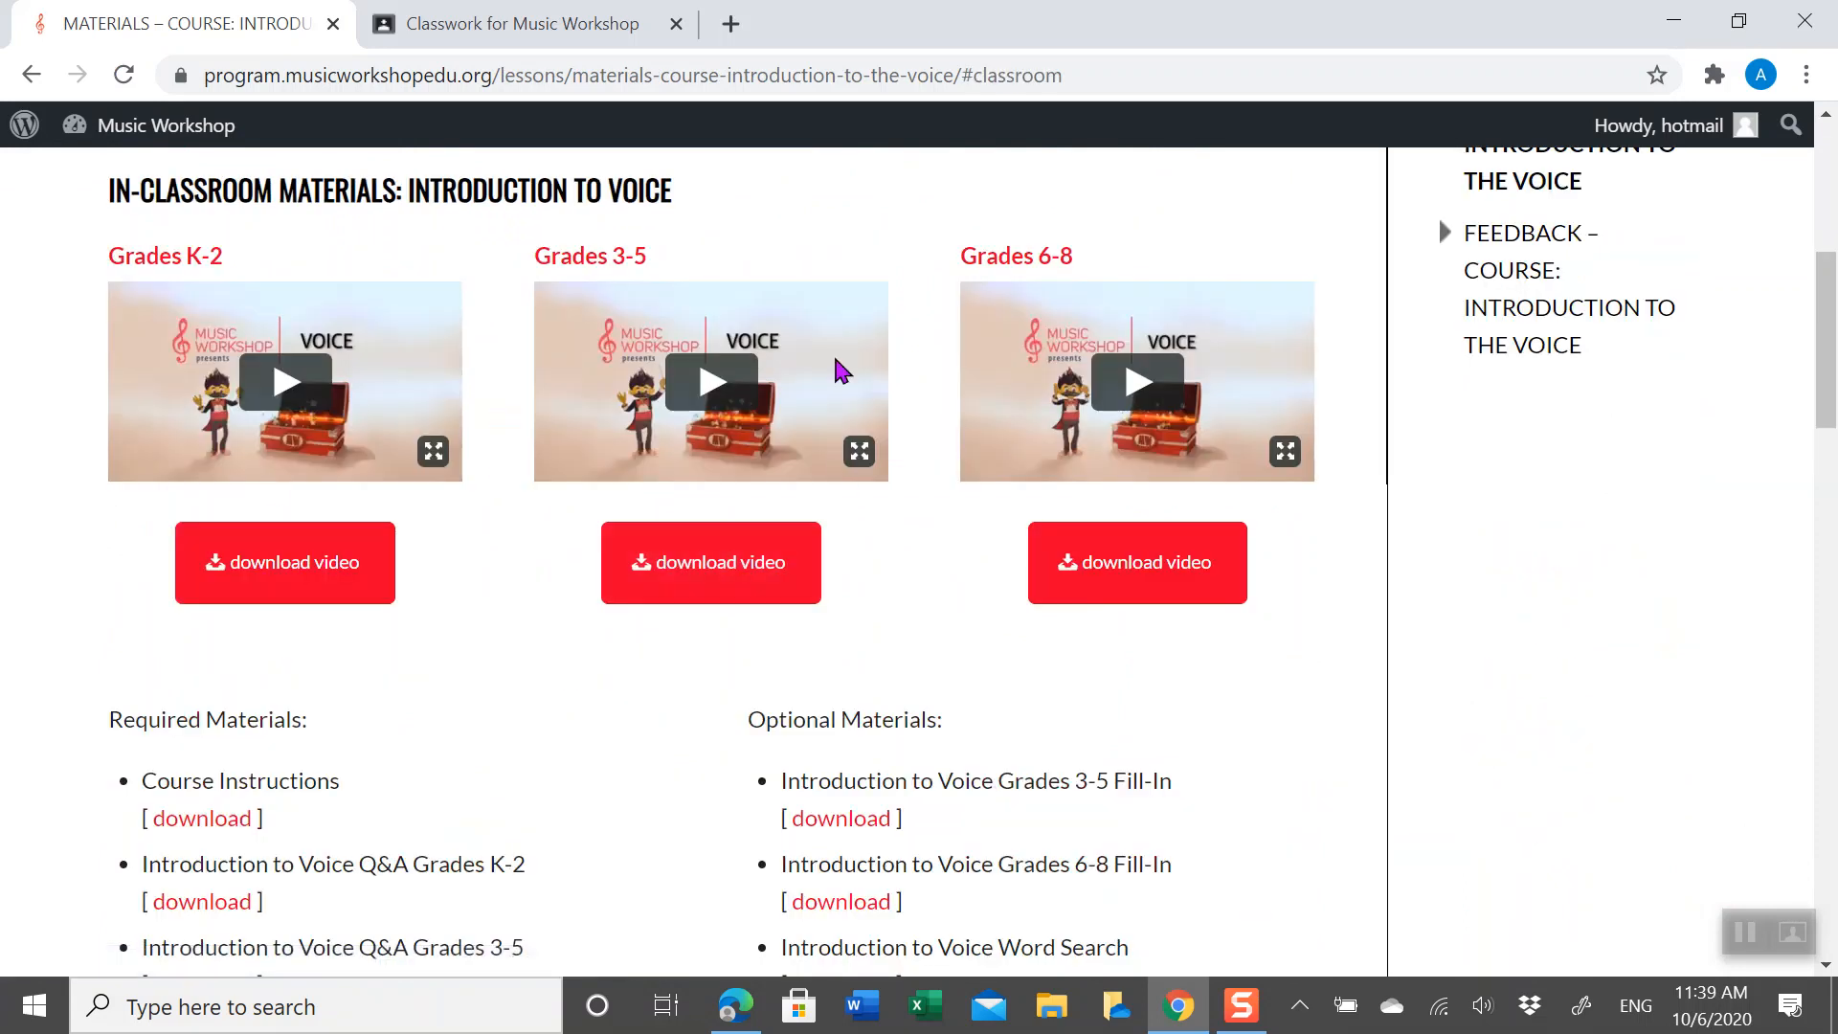
pyautogui.scroll(7, 1083, 743)
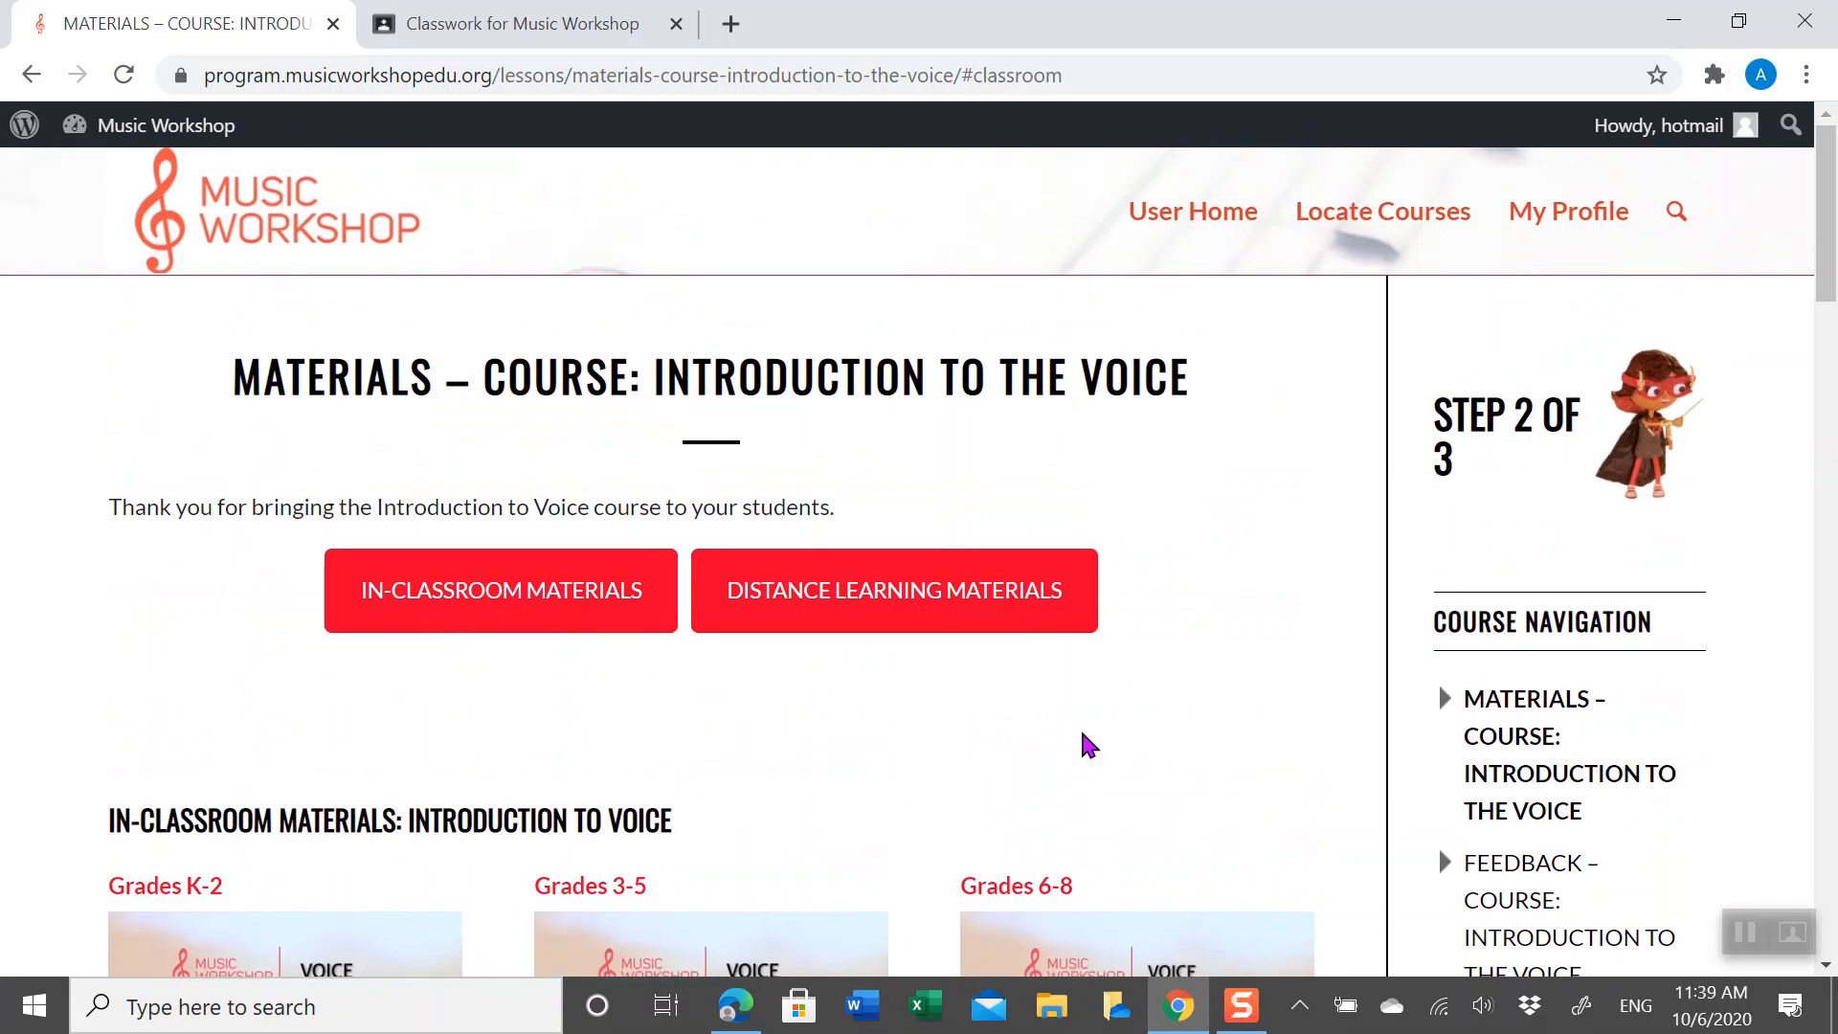
# Download the Lo Res-LMS Friendly Version of the Grades 3-8 video from the distance learning materials
pyautogui.click(847, 599)
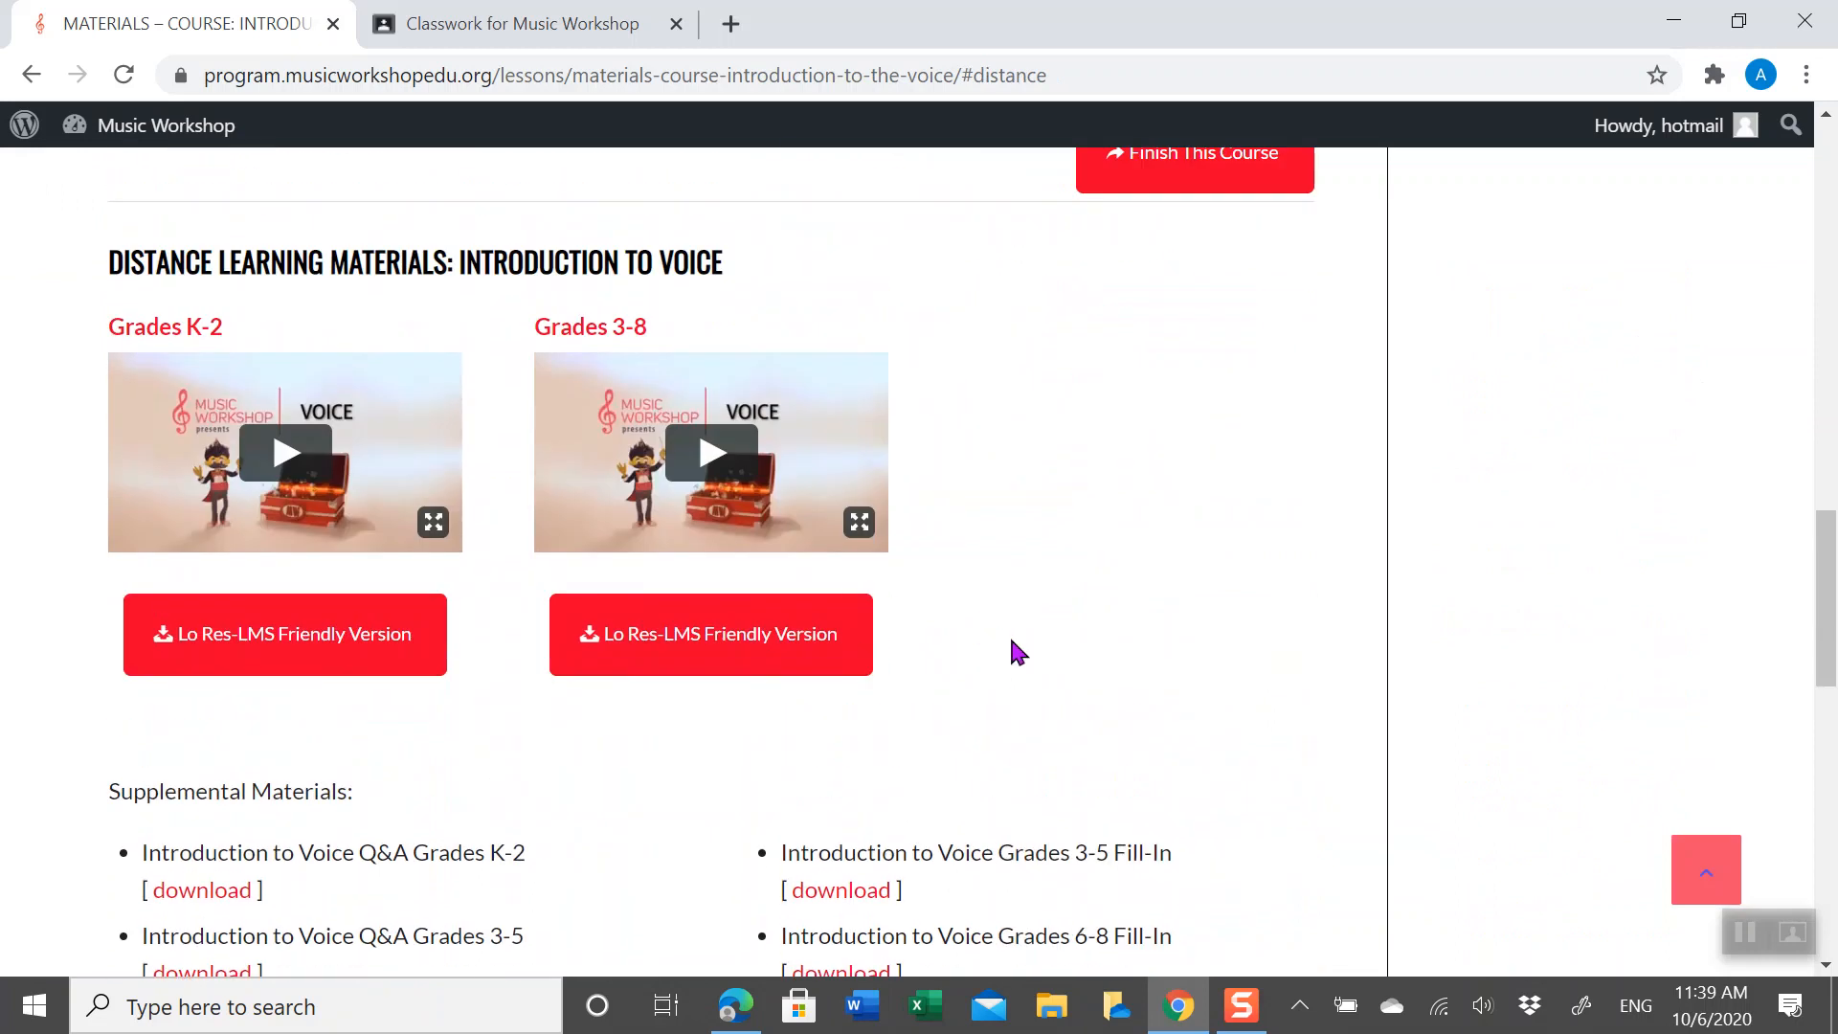
pyautogui.scroll(1, 1012, 640)
pyautogui.click(720, 647)
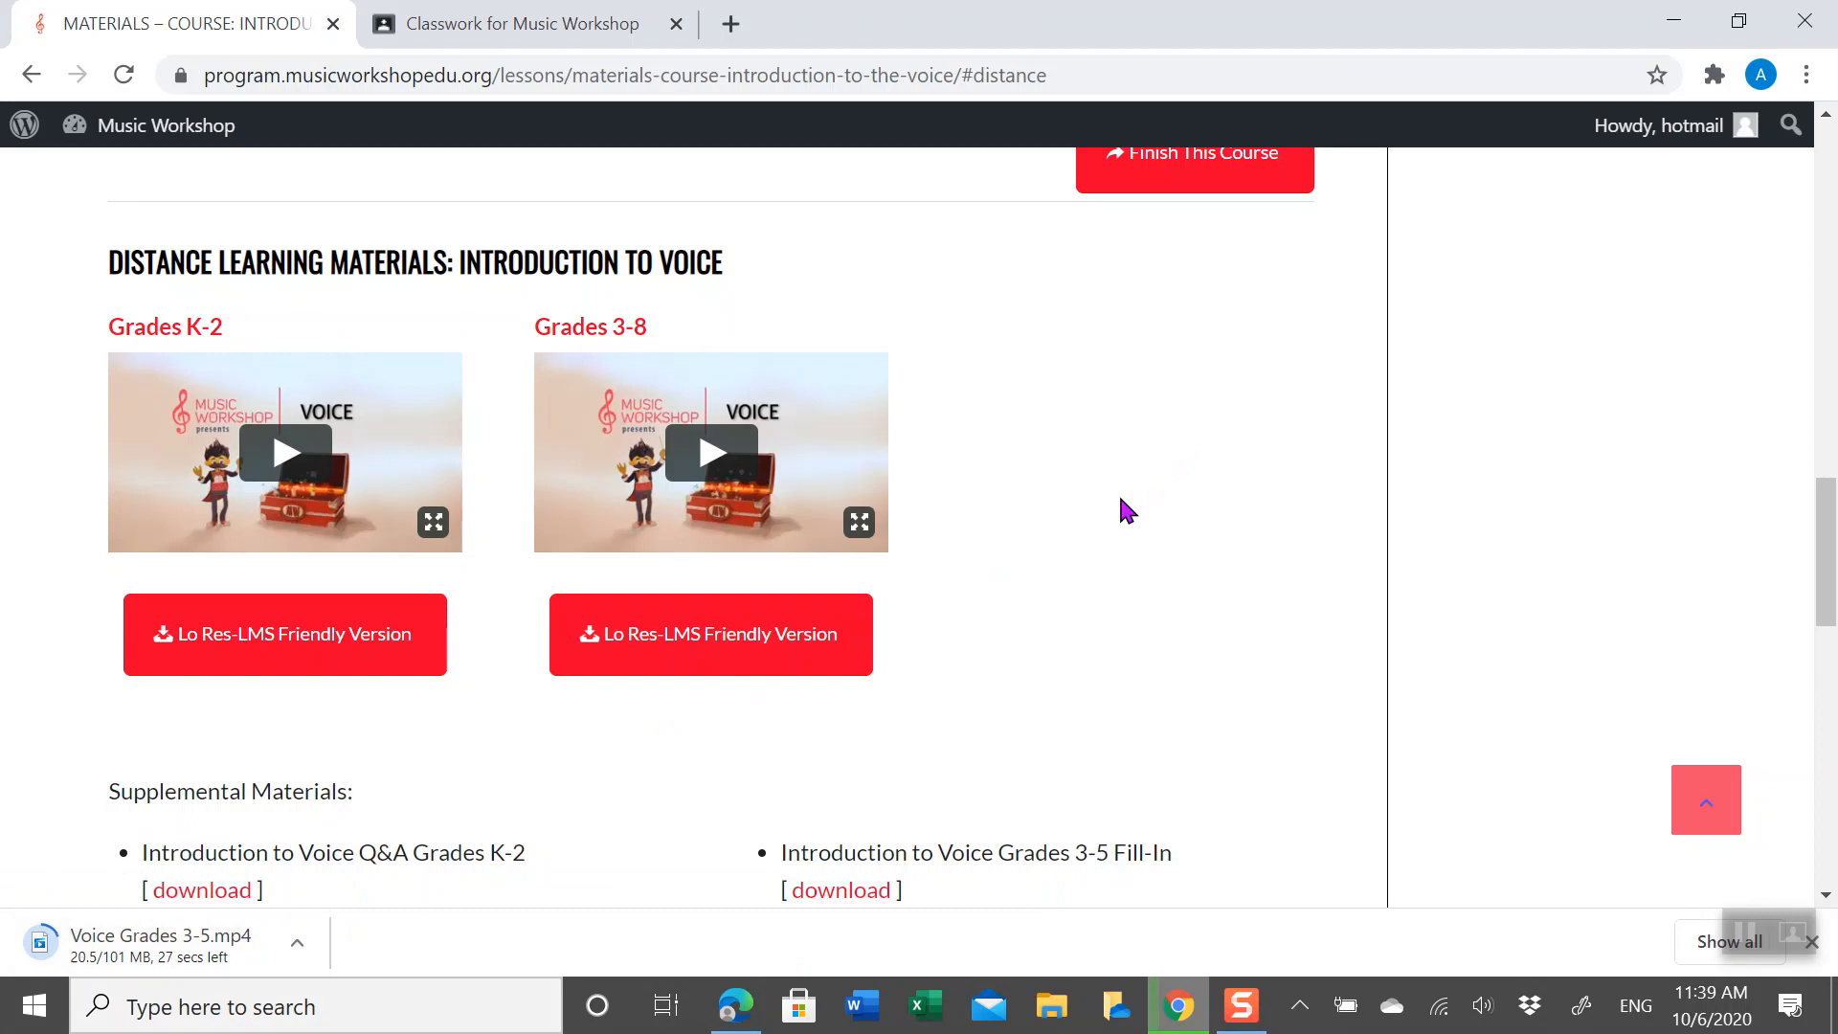
# Compare the in-classroom video downloads with the distance learning videos and supplemental materials
pyautogui.scroll(10, 1122, 505)
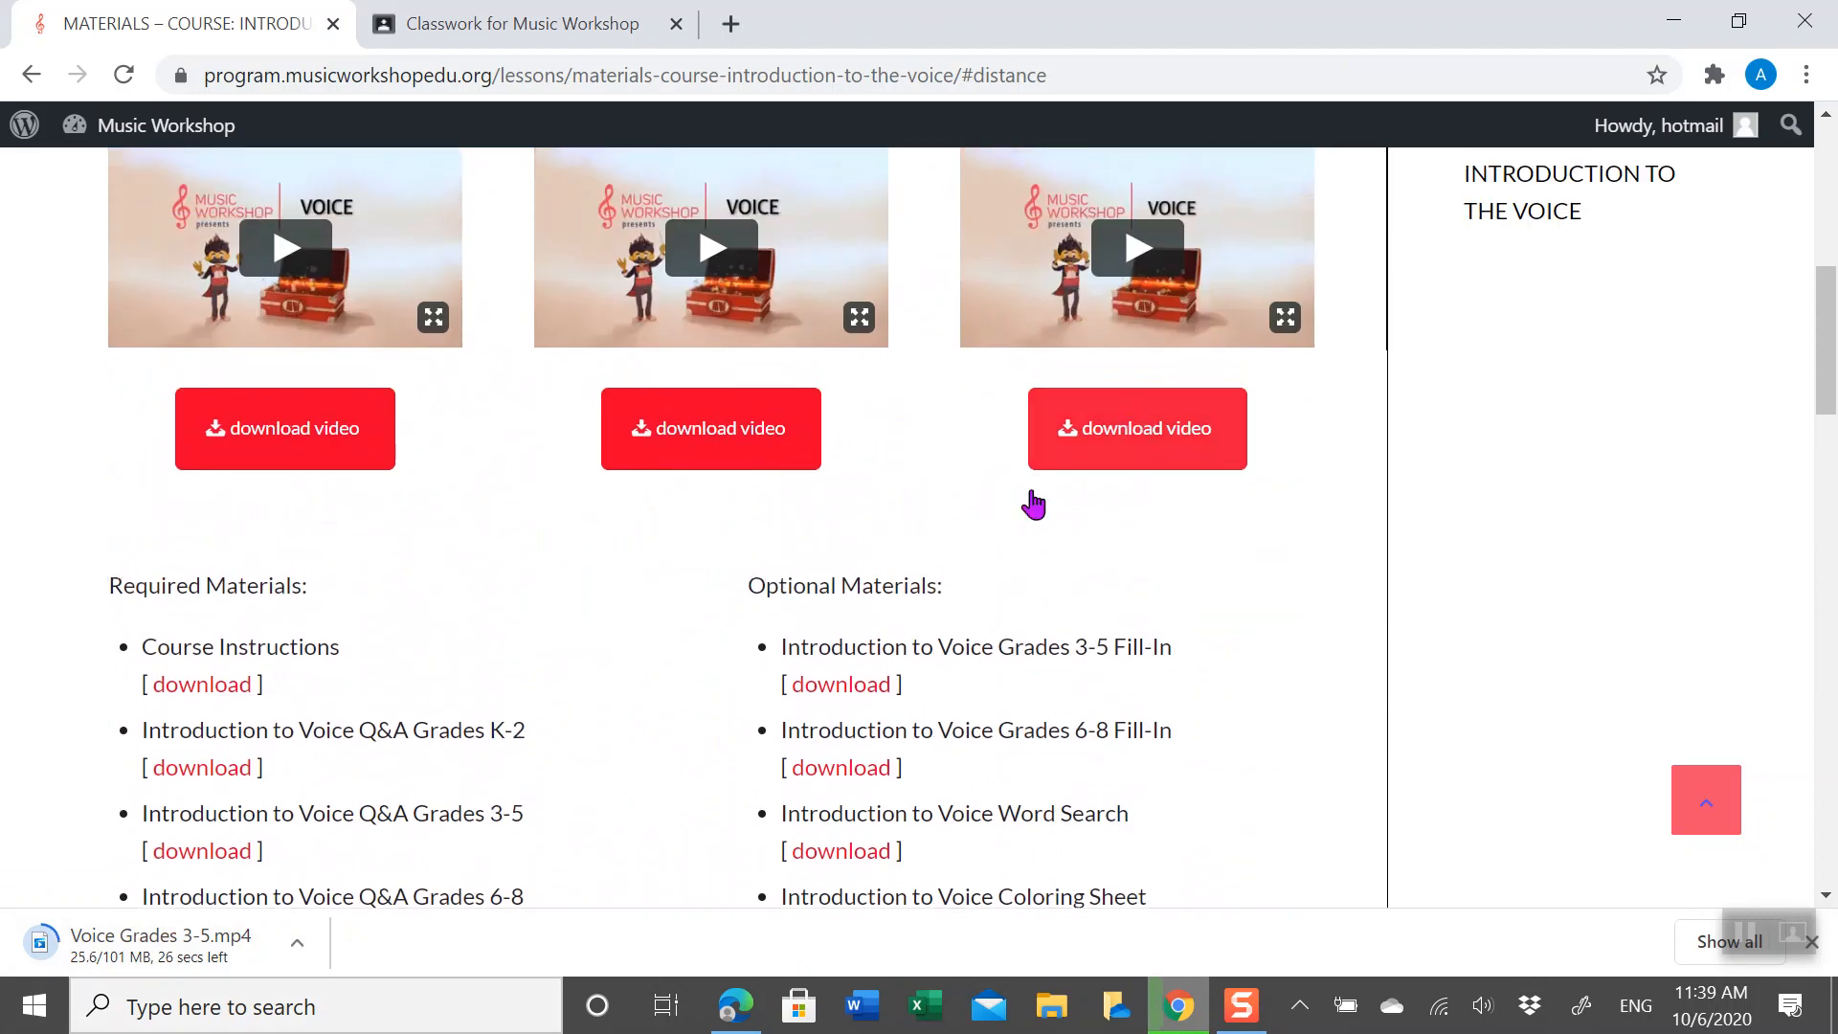
pyautogui.scroll(1, 915, 433)
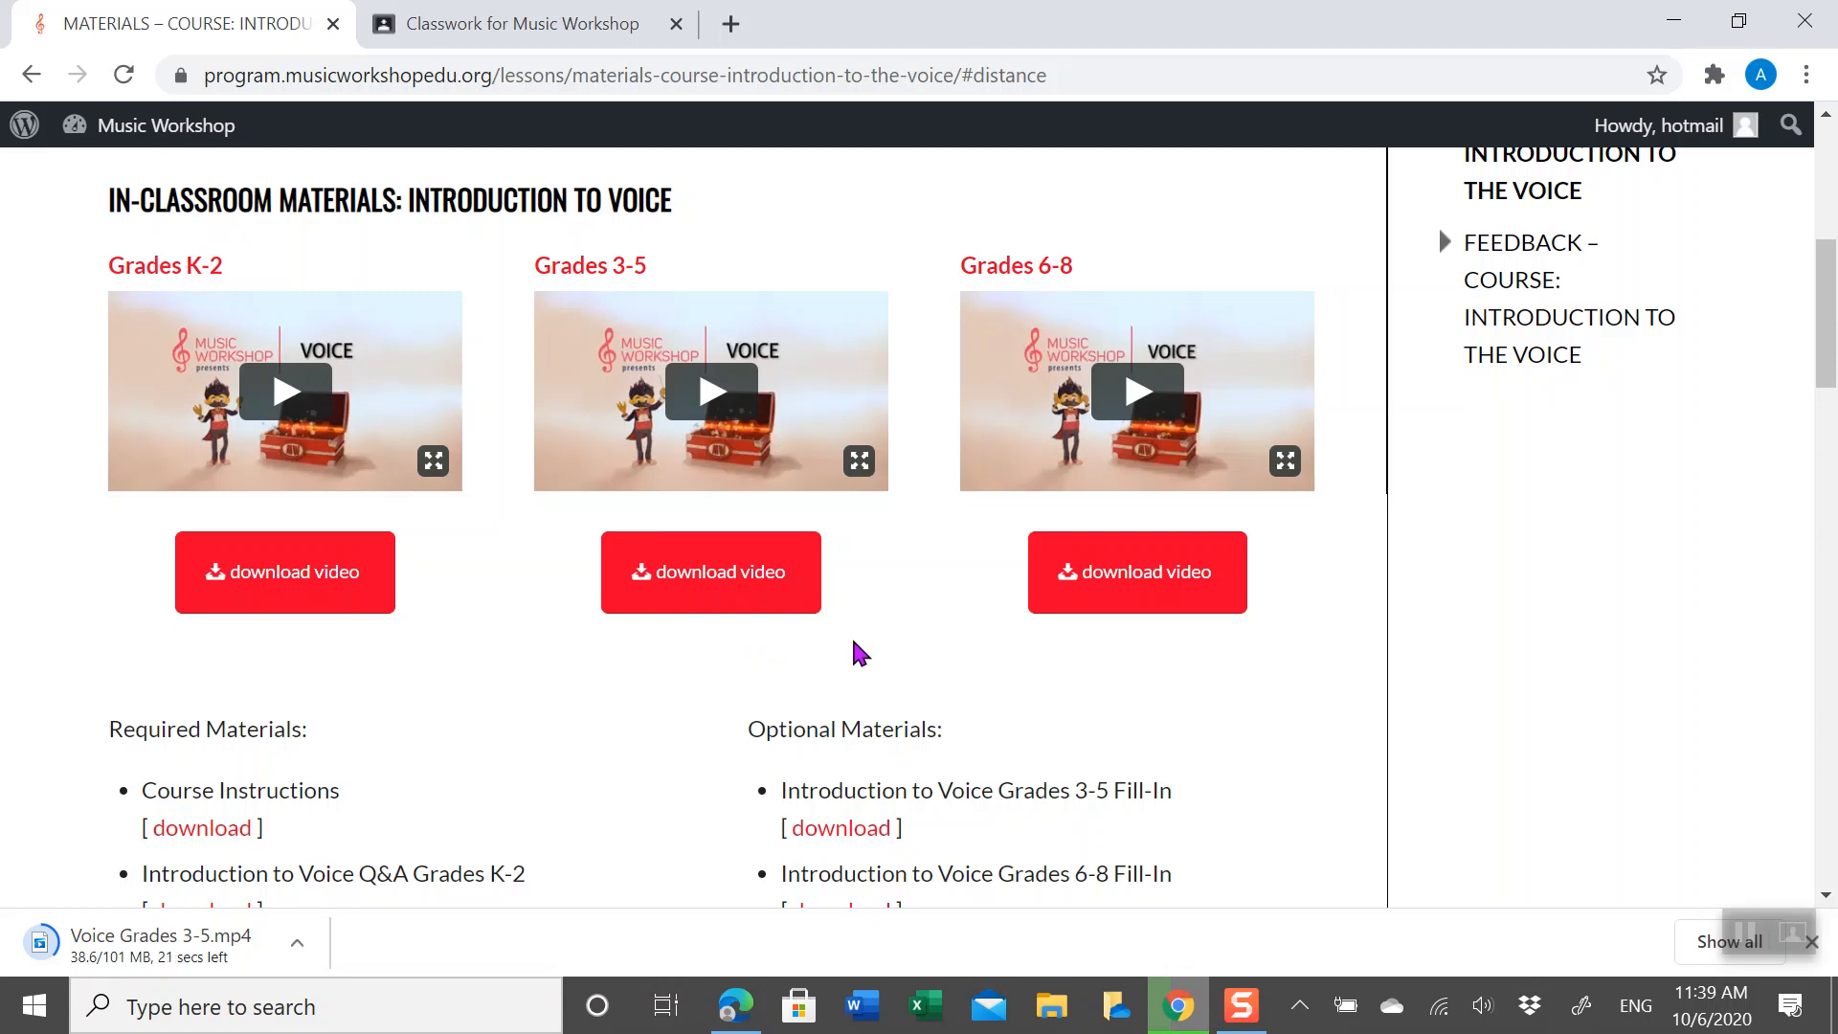
pyautogui.scroll(-9, 858, 651)
pyautogui.scroll(-8, 997, 603)
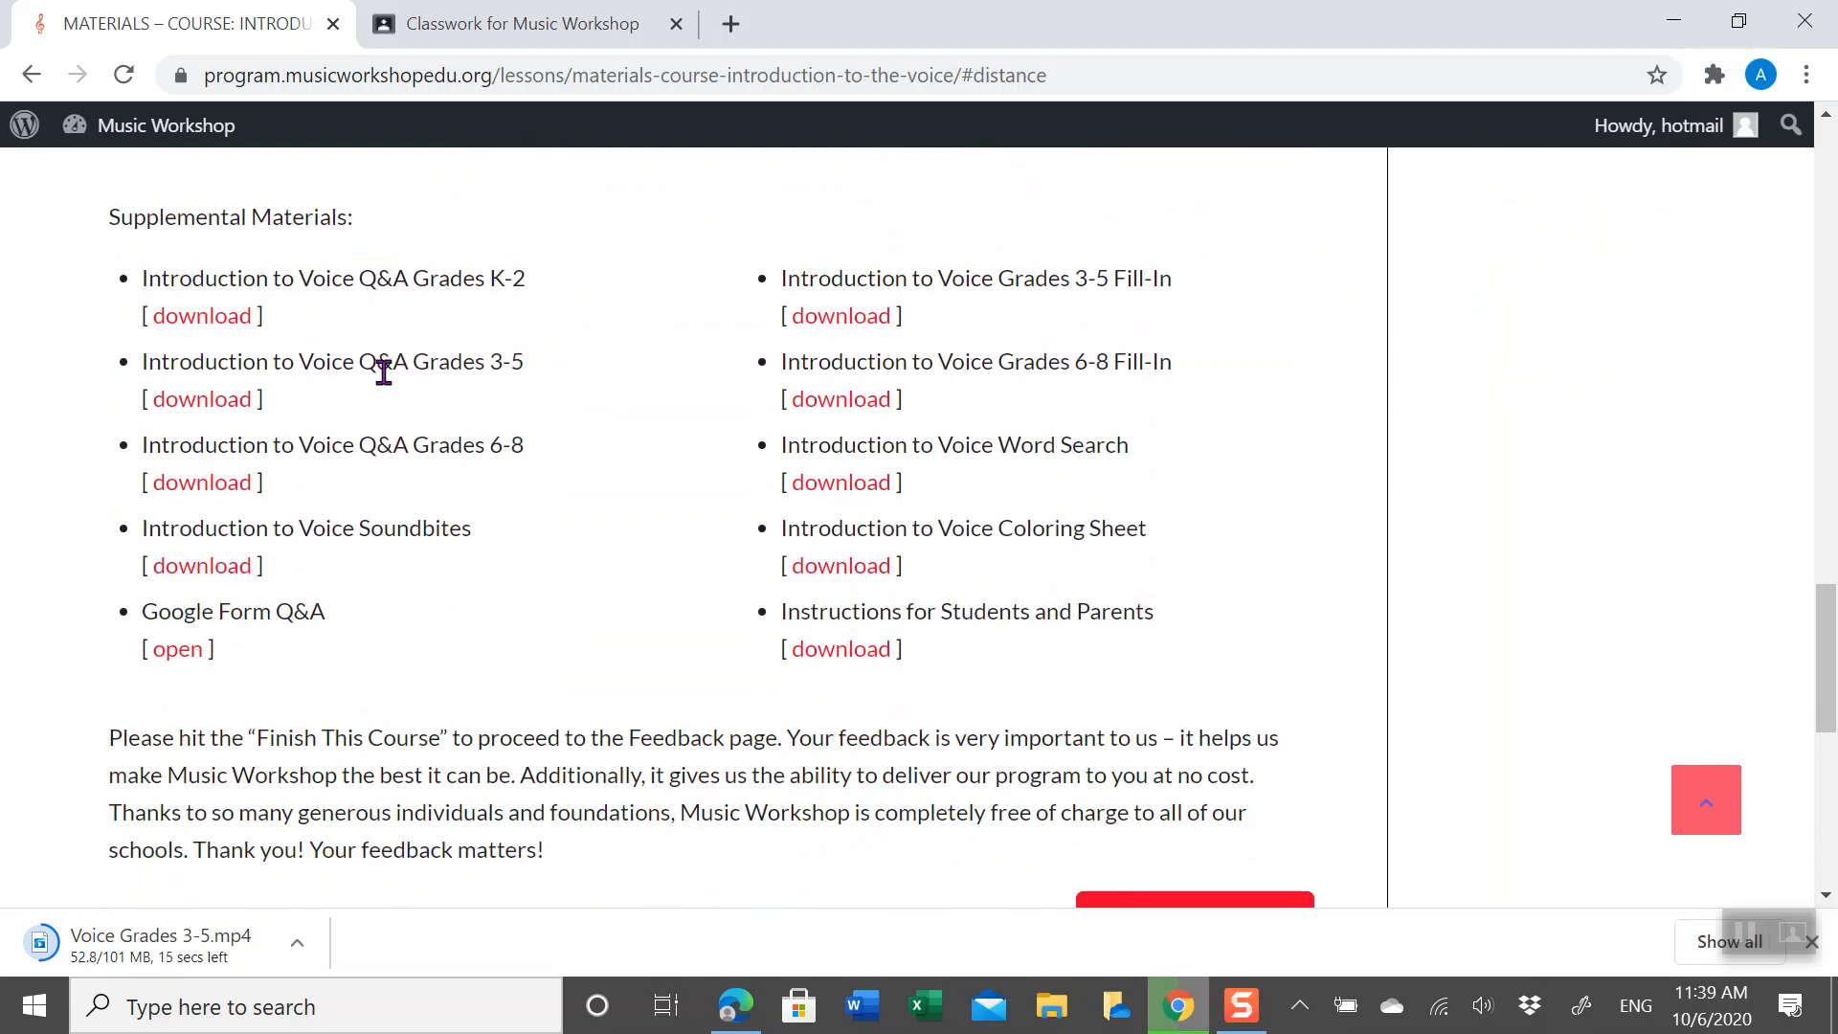
pyautogui.scroll(3, 382, 368)
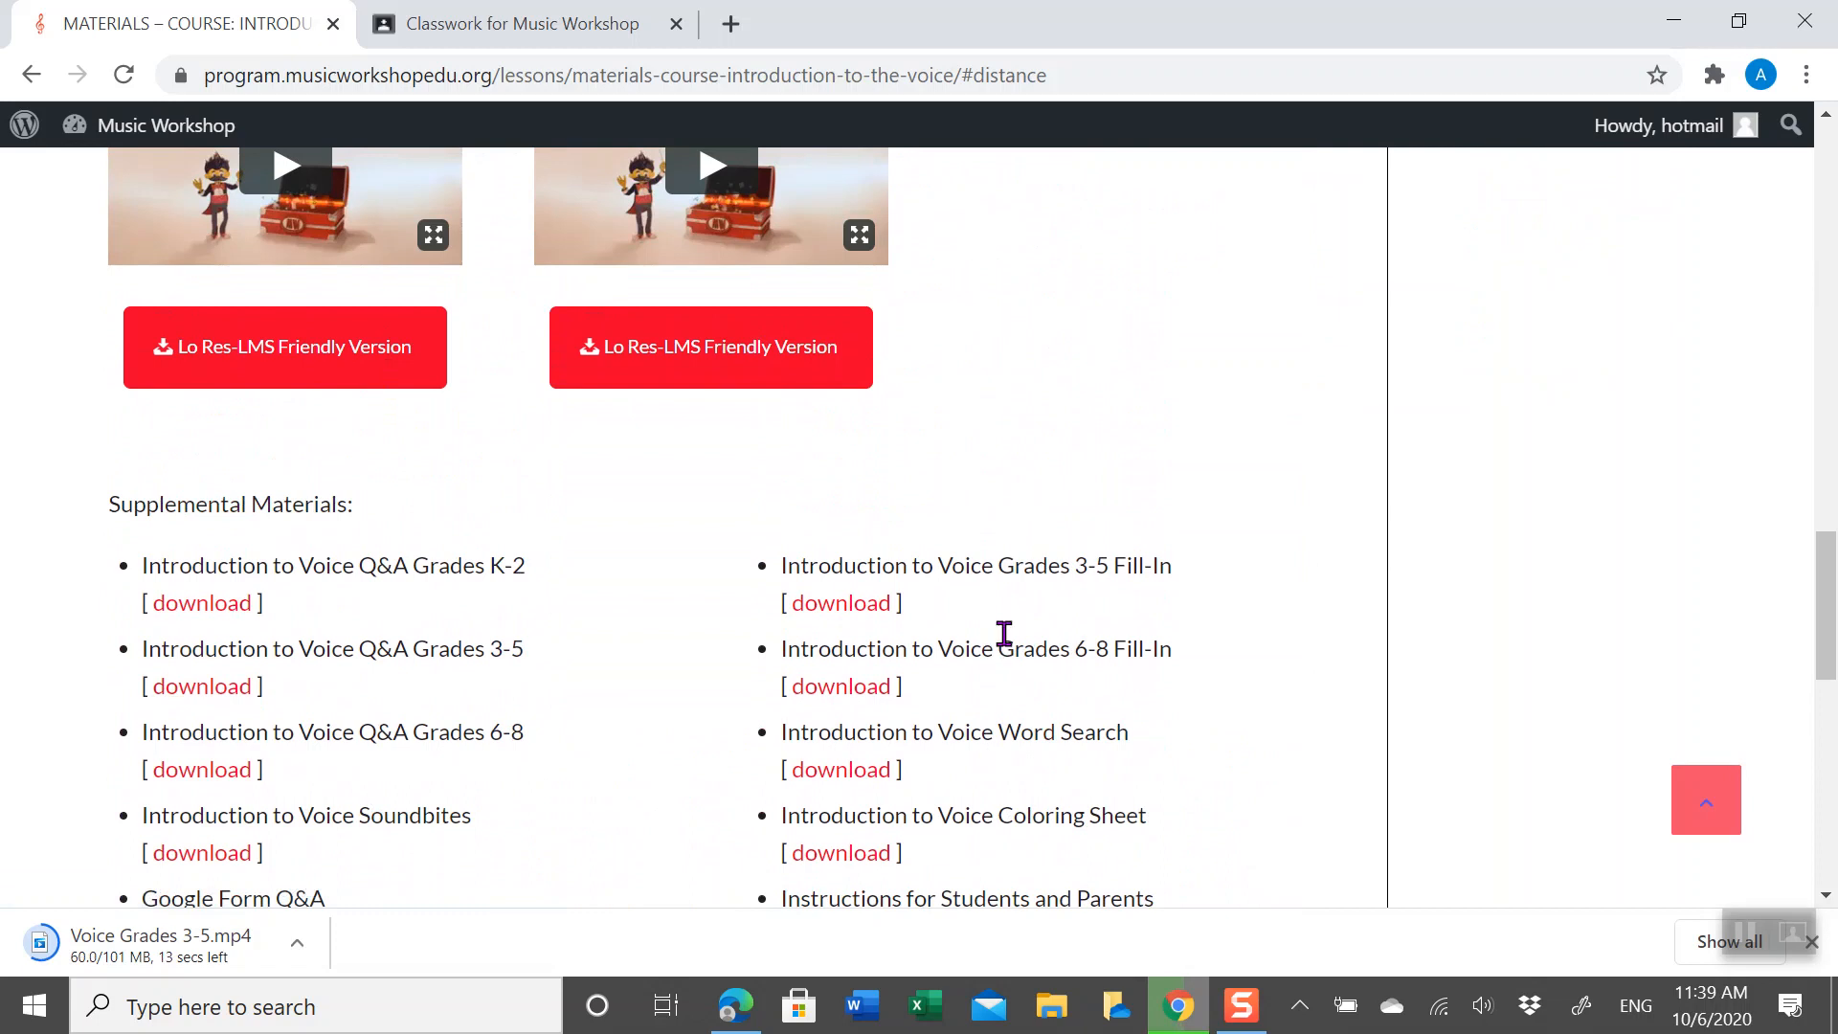
pyautogui.scroll(2, 640, 610)
pyautogui.scroll(-4, 641, 564)
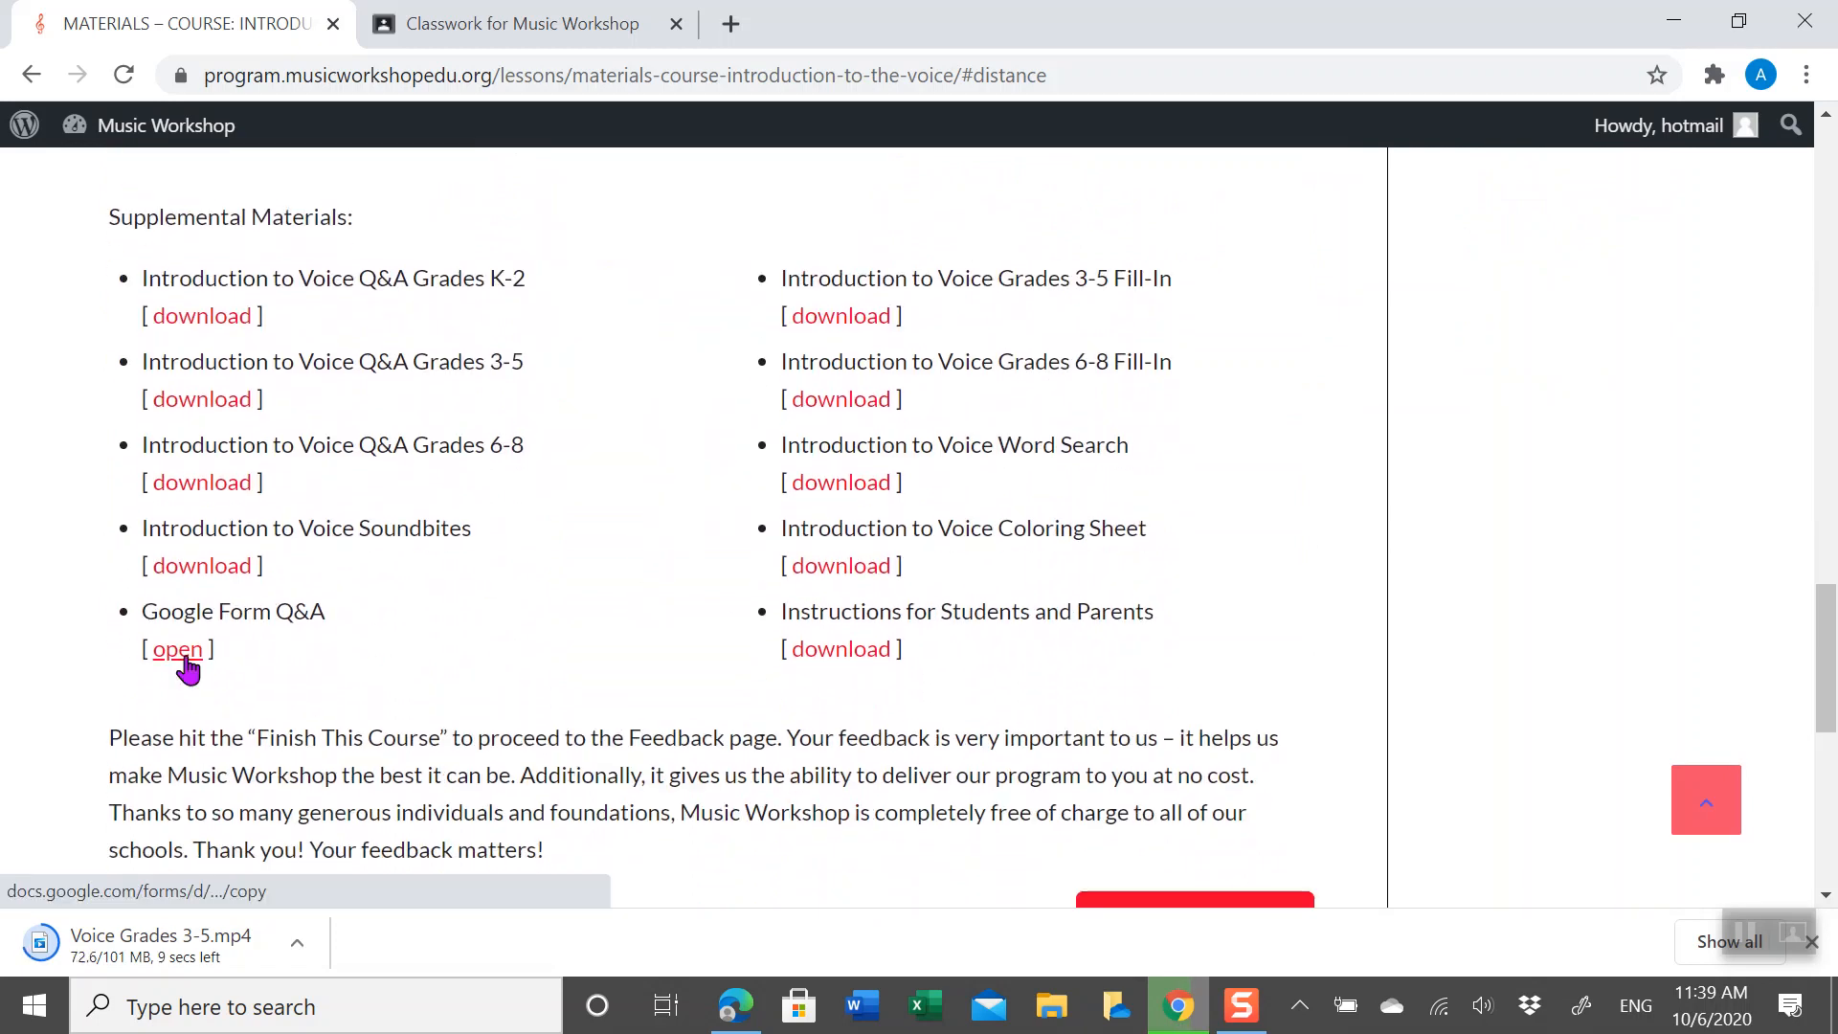
# Make a copy of the Music Workshop - Voice form from the Google Form Q&A link and look through its sections
pyautogui.click(180, 659)
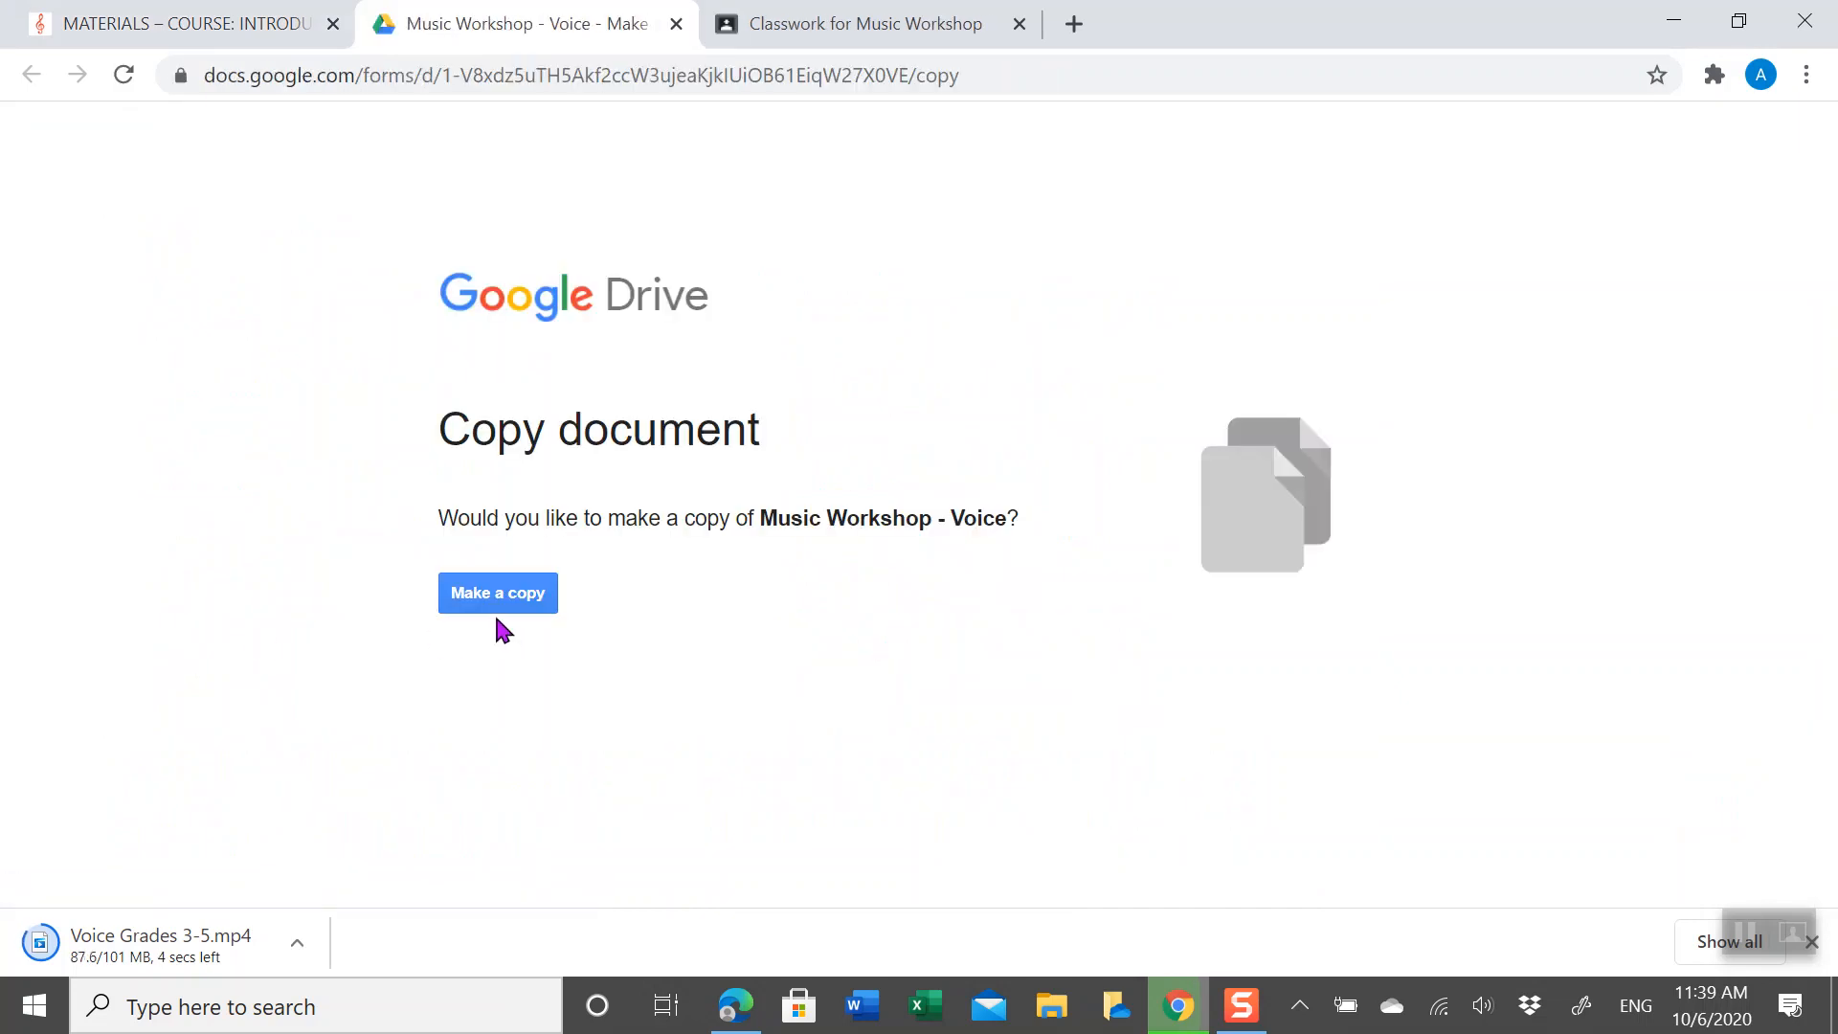
pyautogui.click(514, 610)
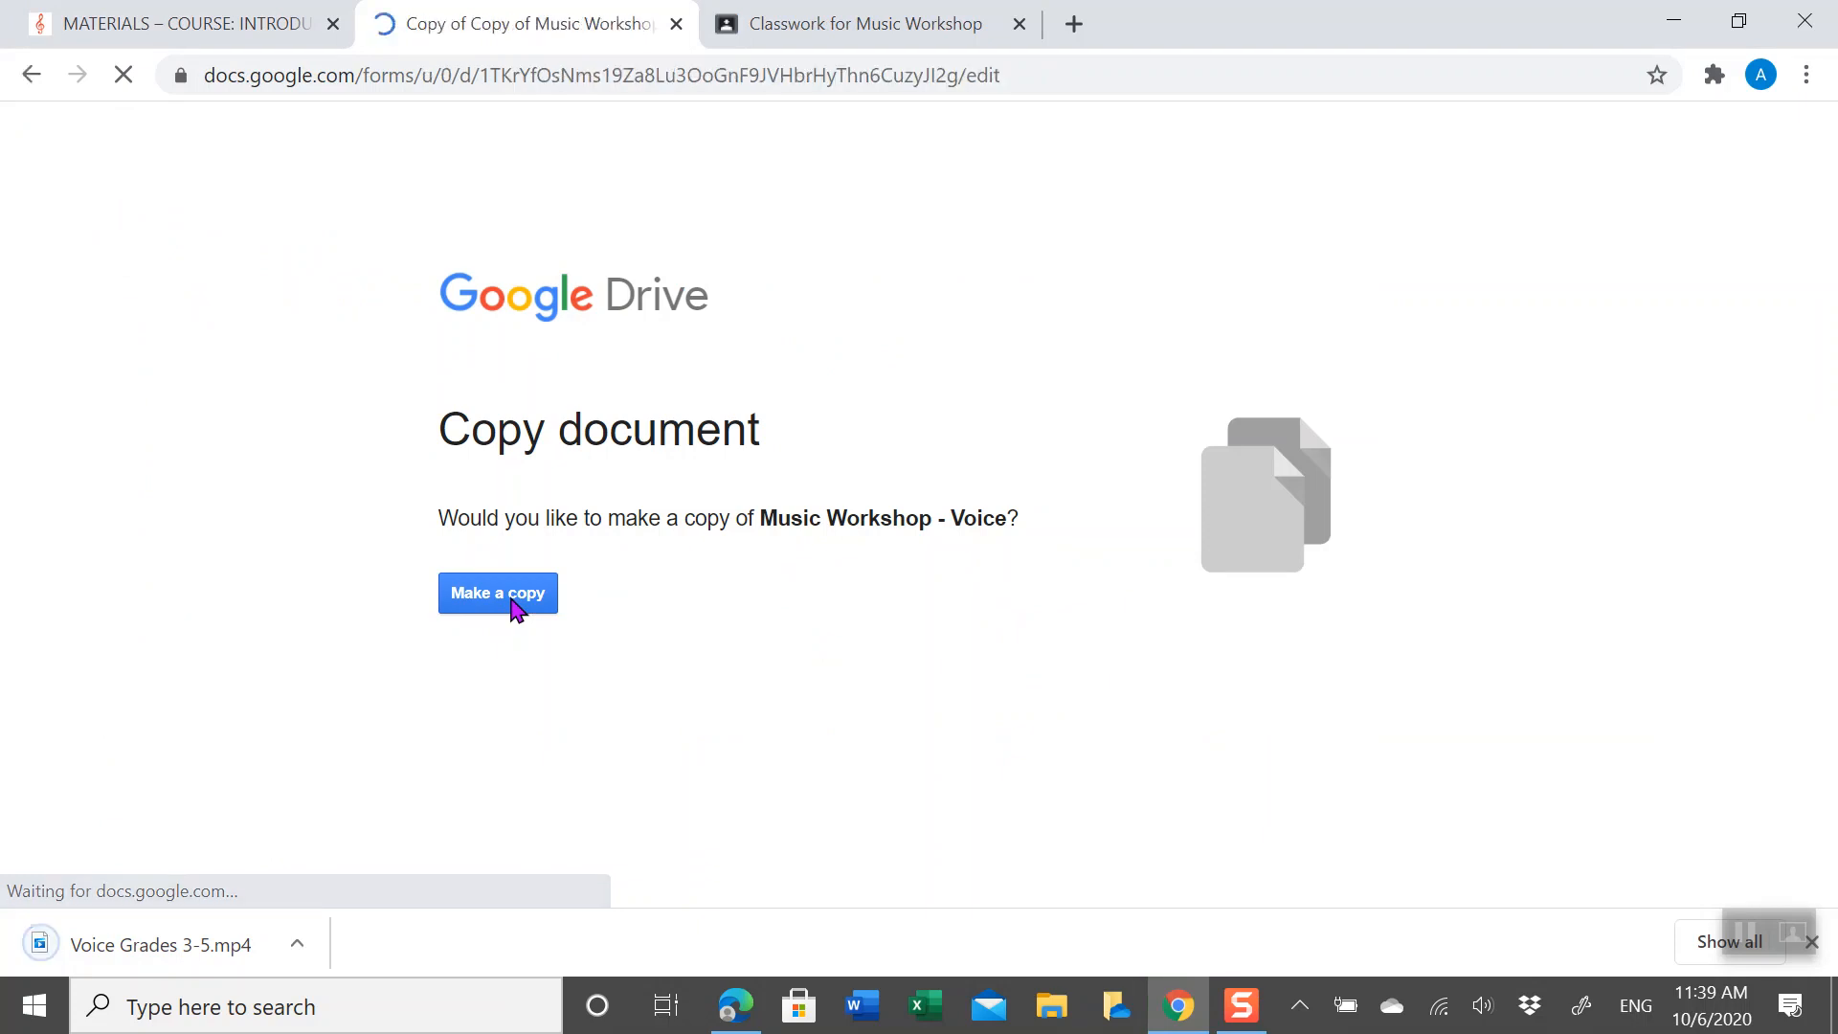
pyautogui.scroll(-10, 909, 582)
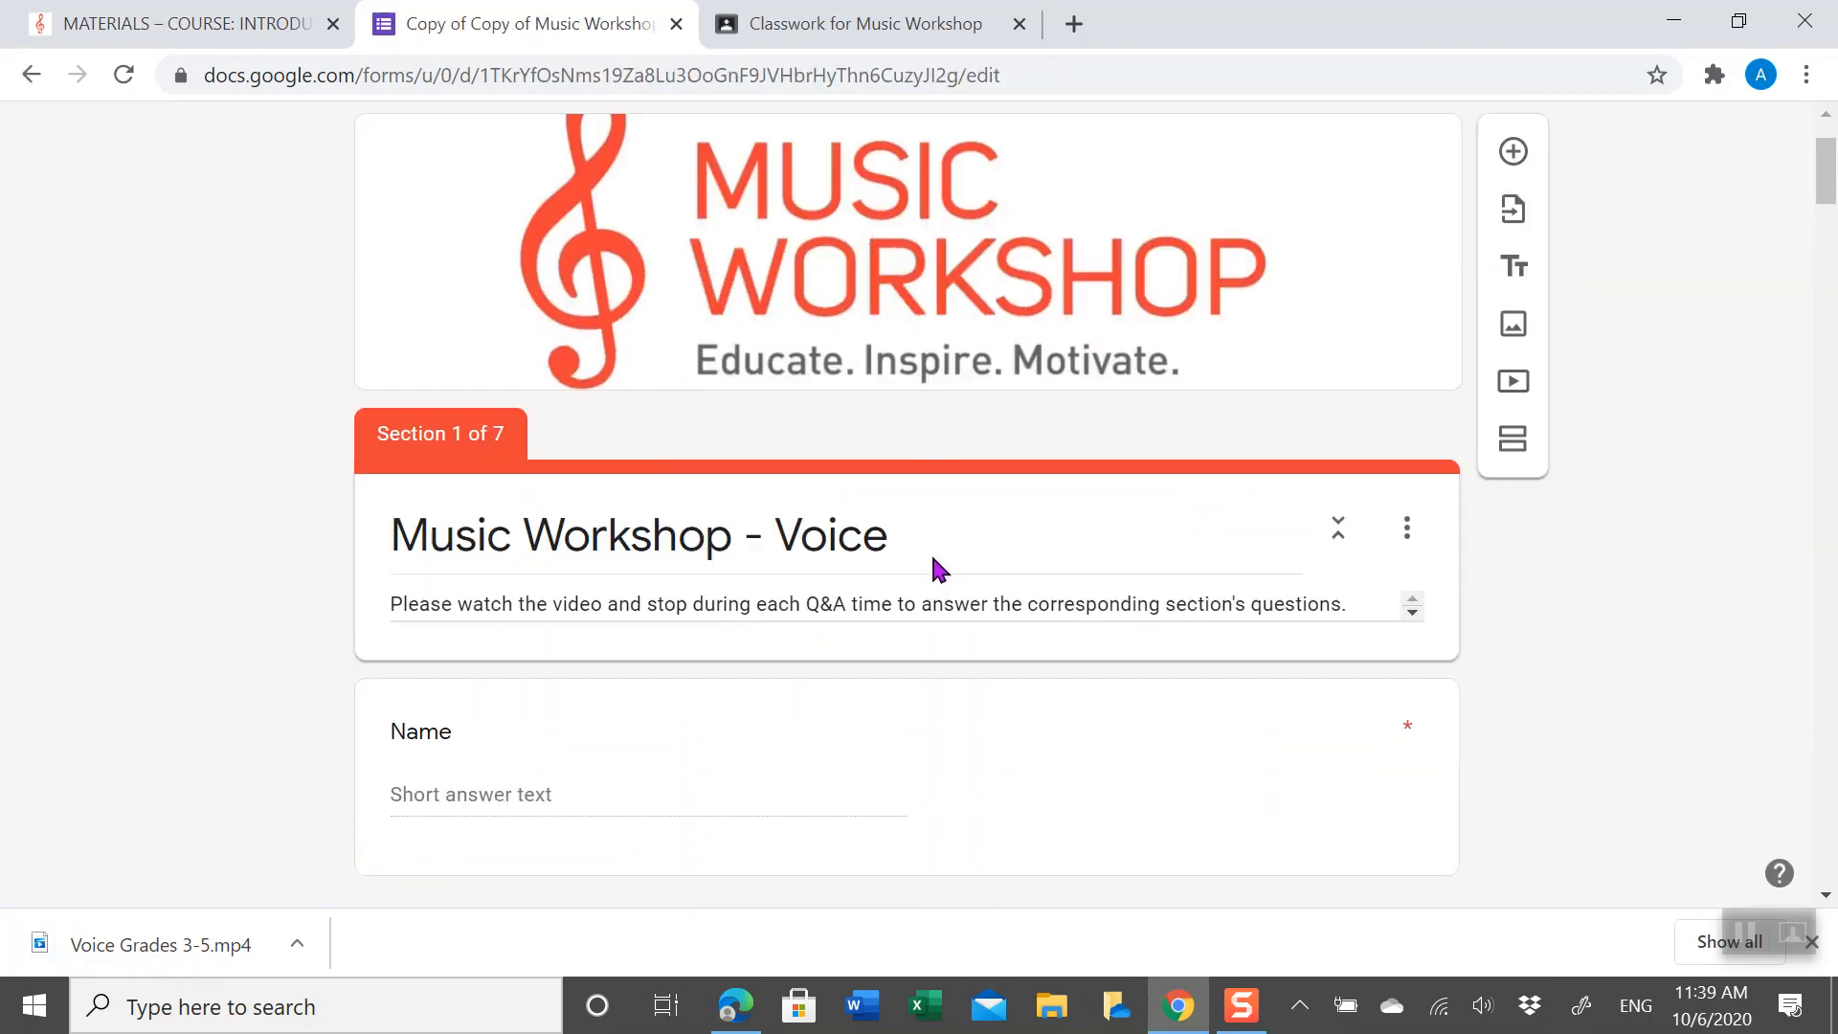
pyautogui.scroll(10, 934, 569)
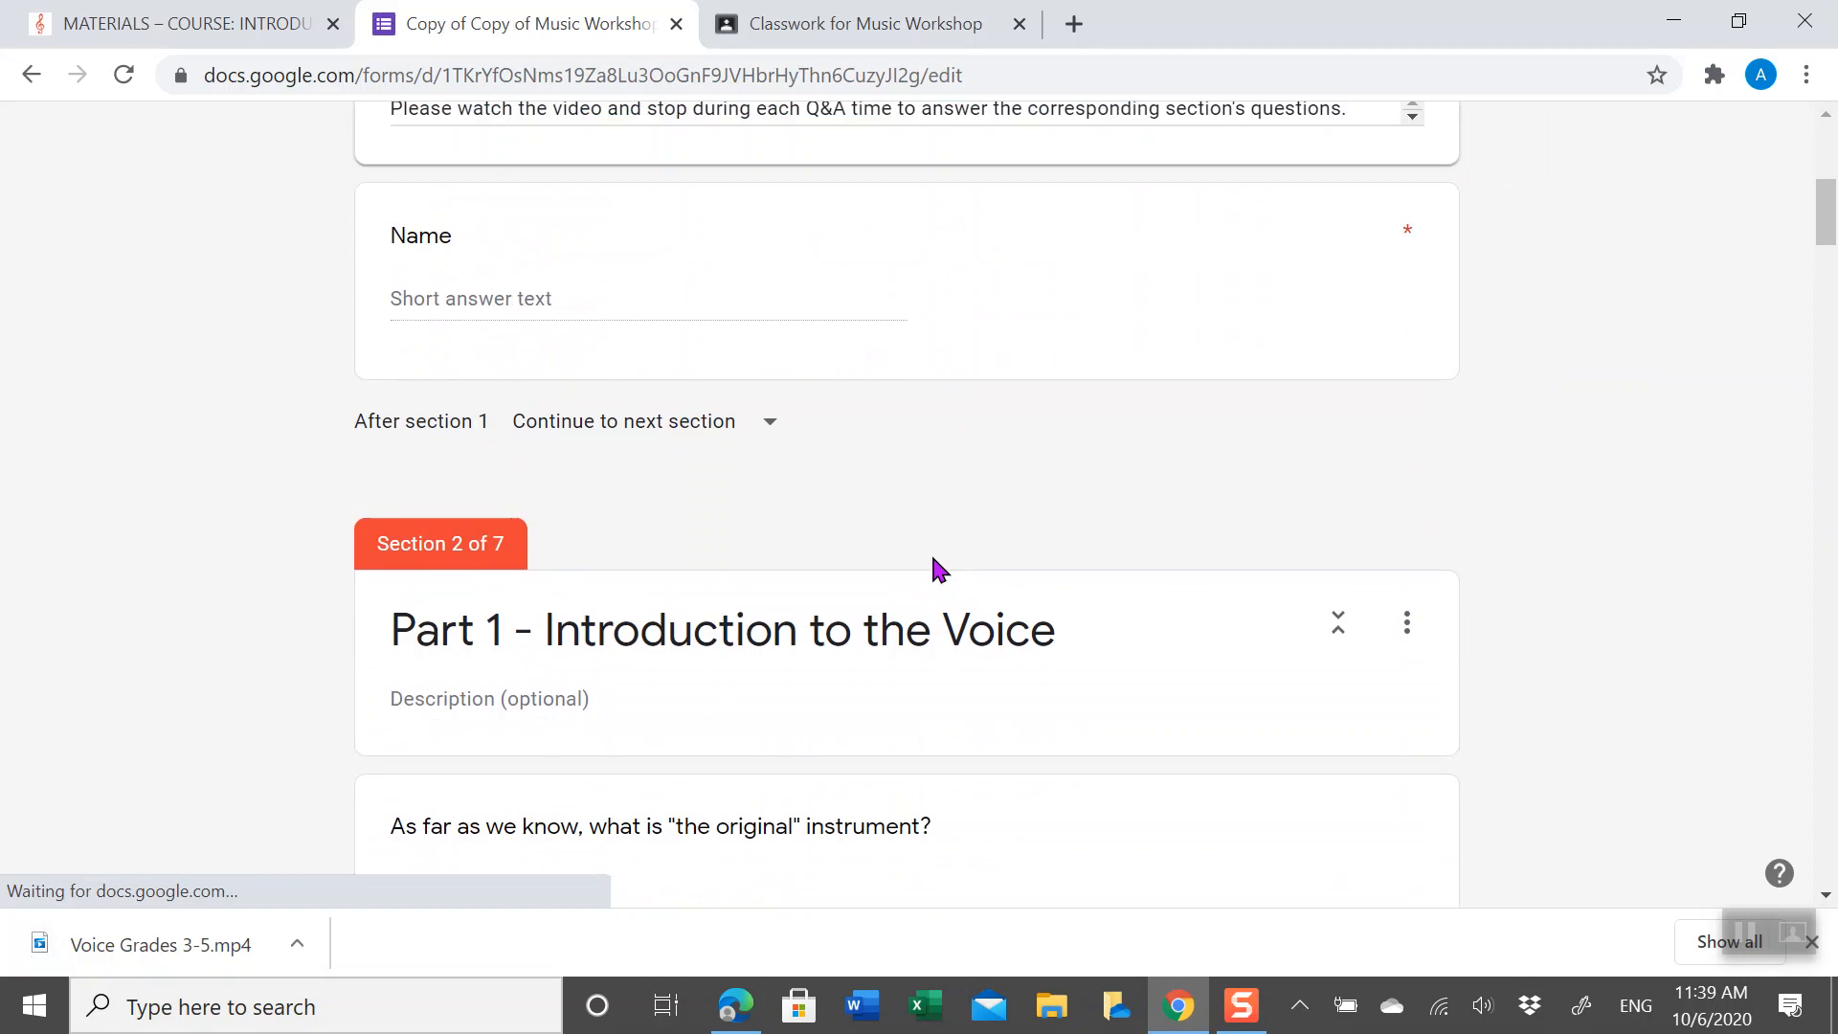
# Switch to Google Classroom and create a new assignment titled "Voice" in the Music Workshop class
pyautogui.click(188, 25)
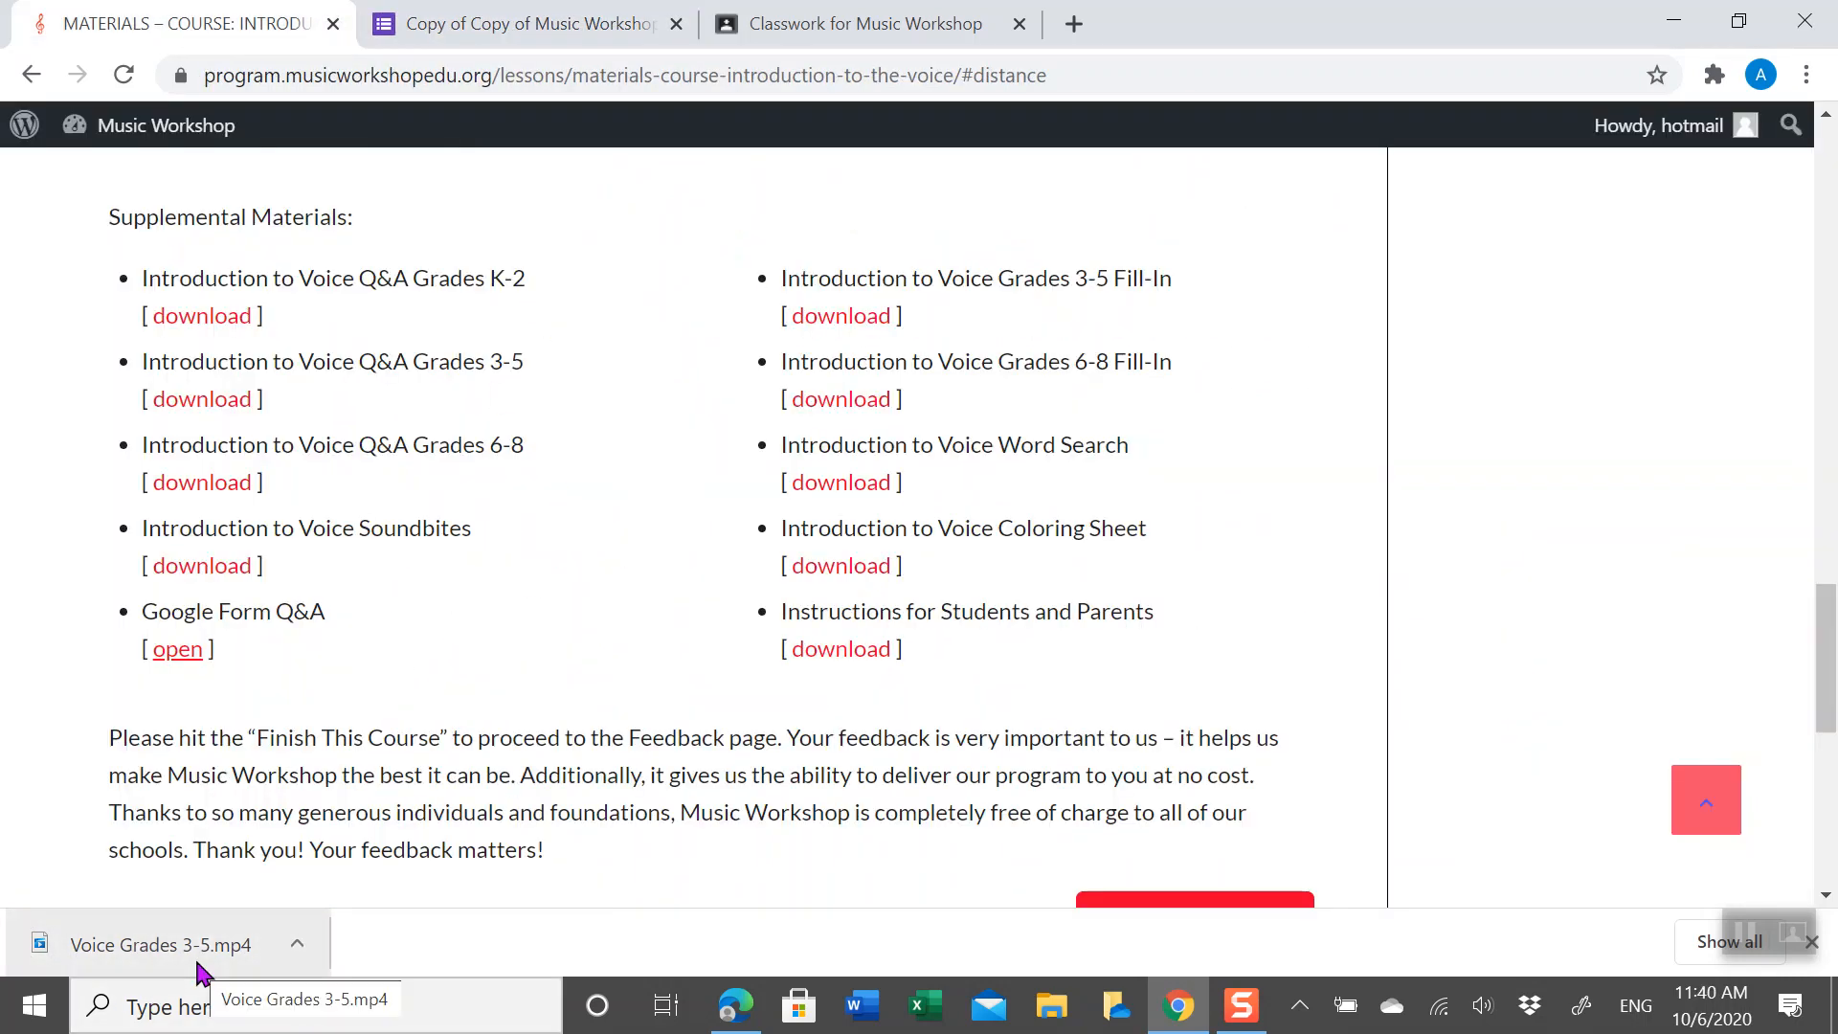
pyautogui.click(840, 25)
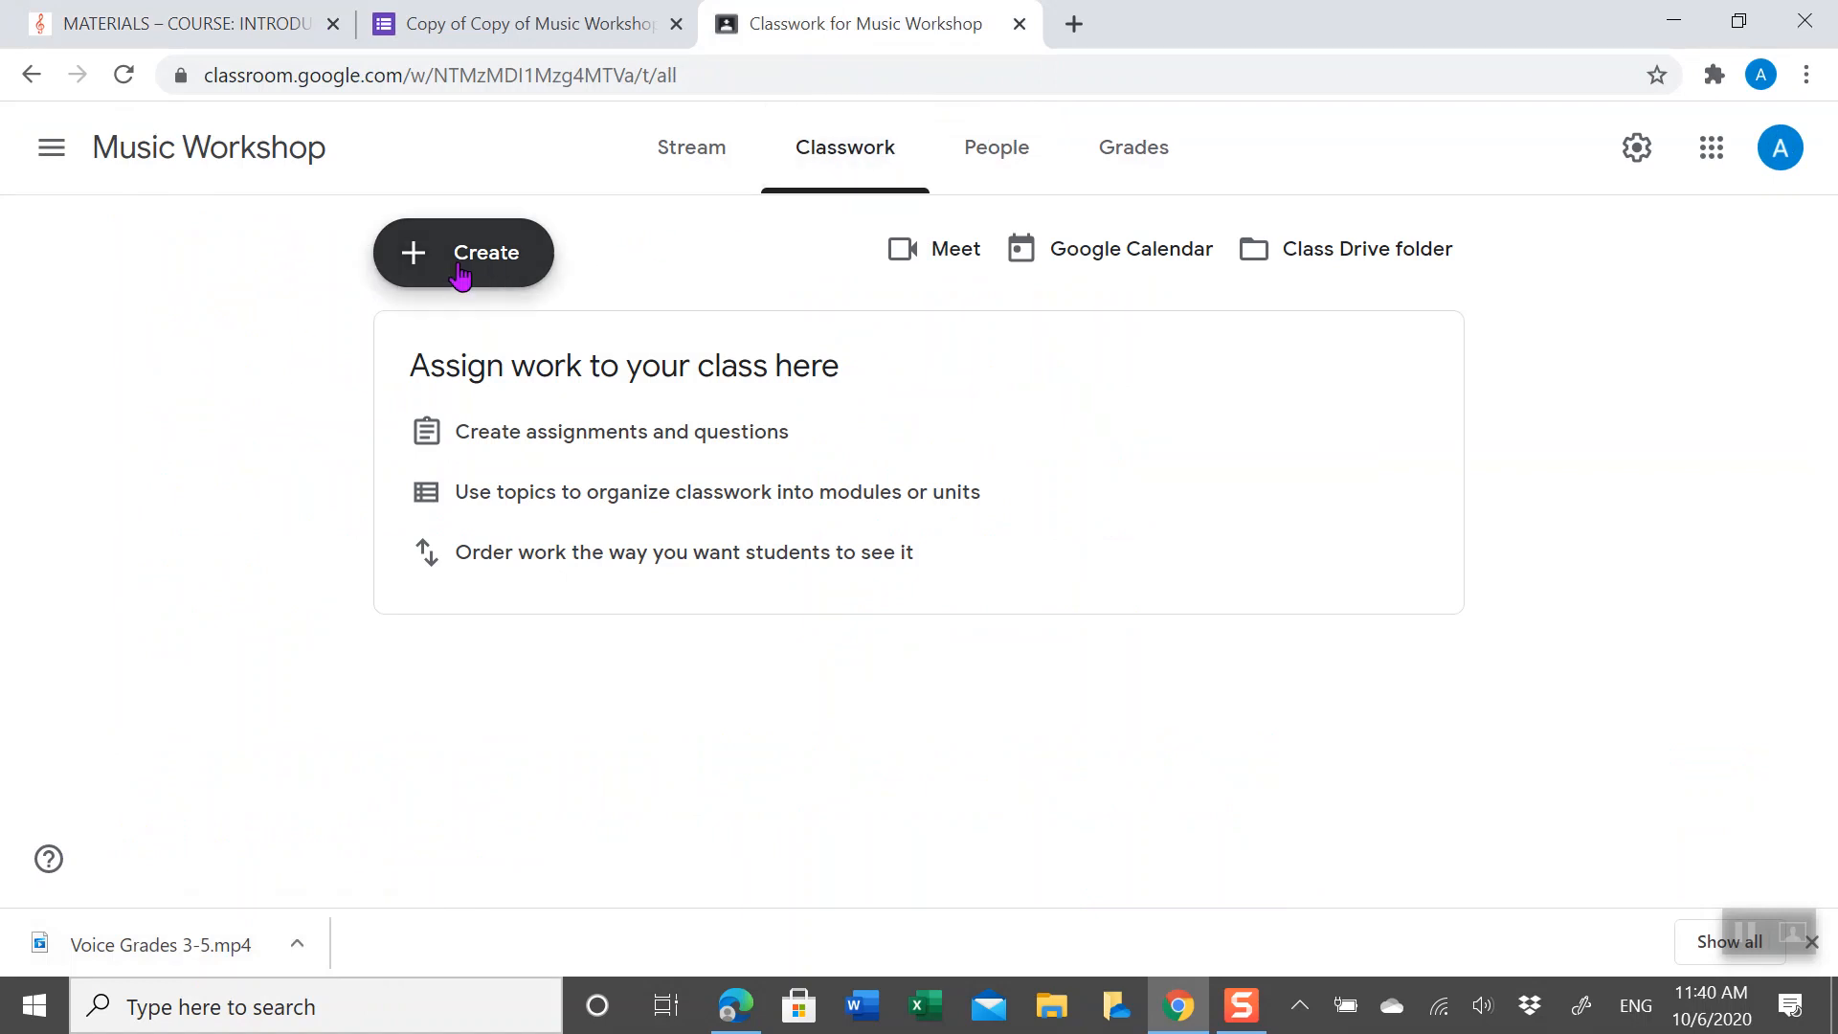
pyautogui.click(460, 271)
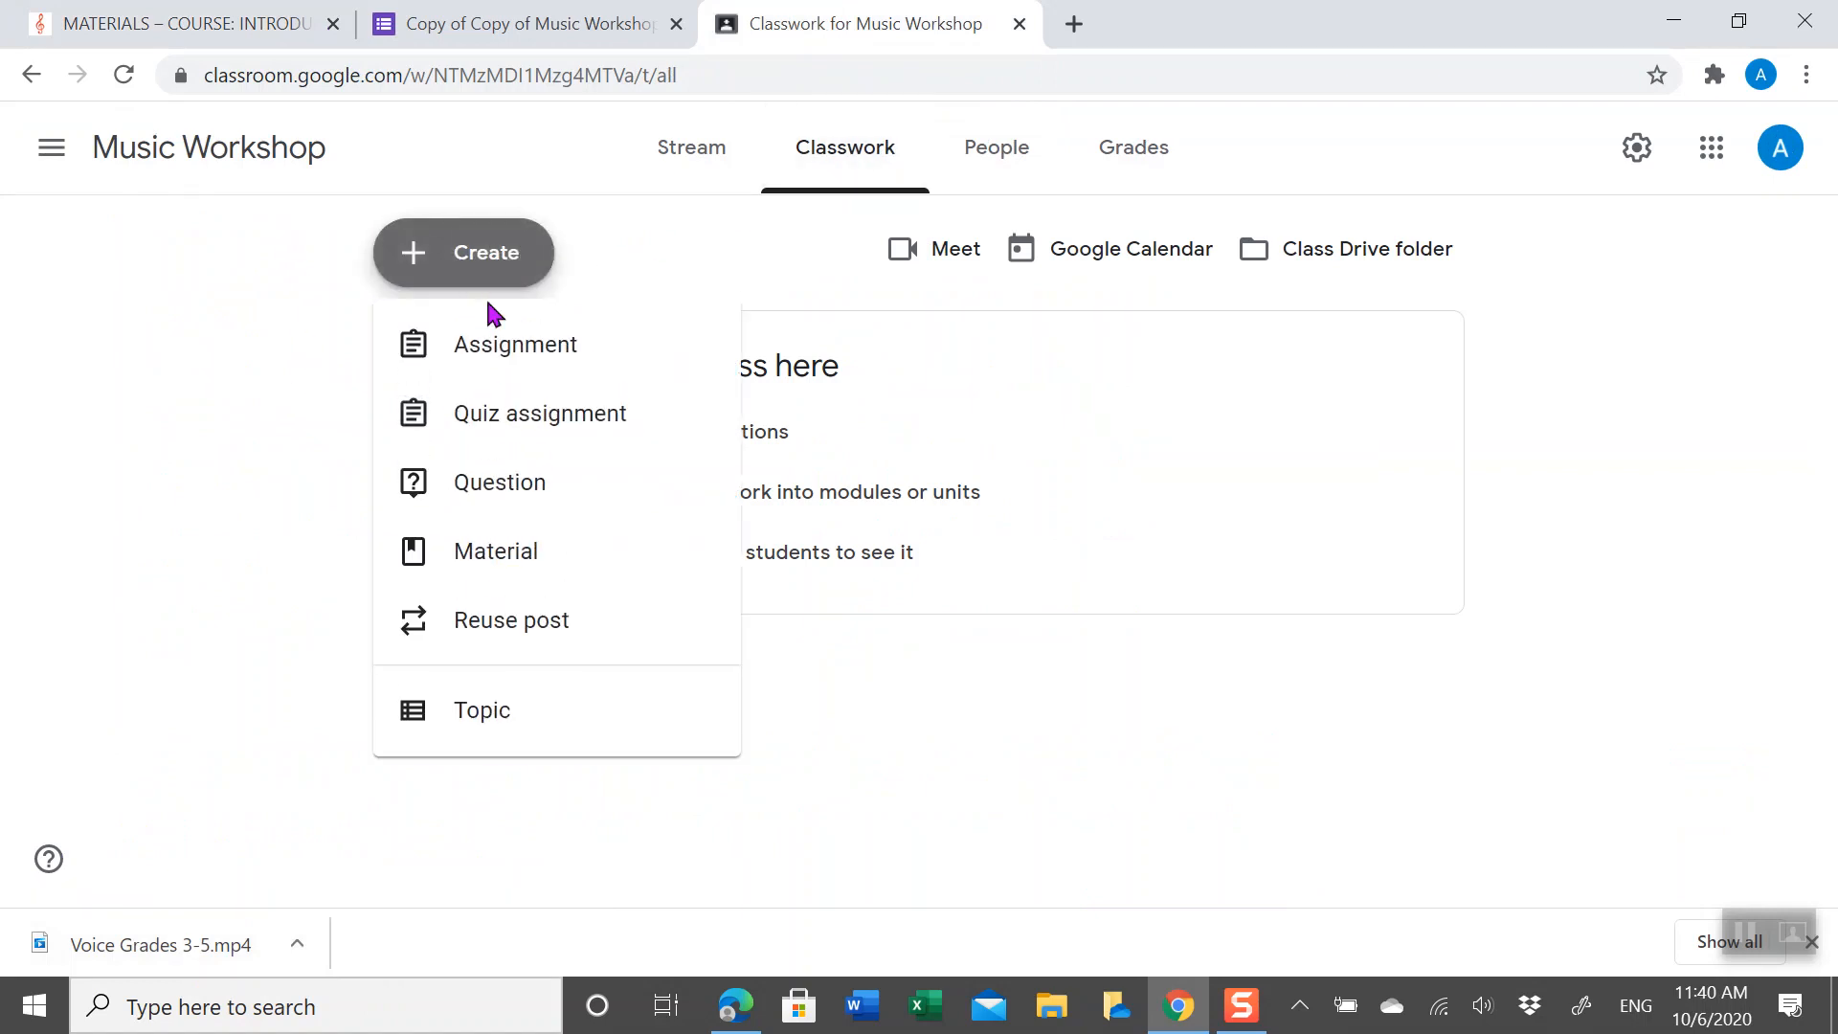
pyautogui.click(507, 356)
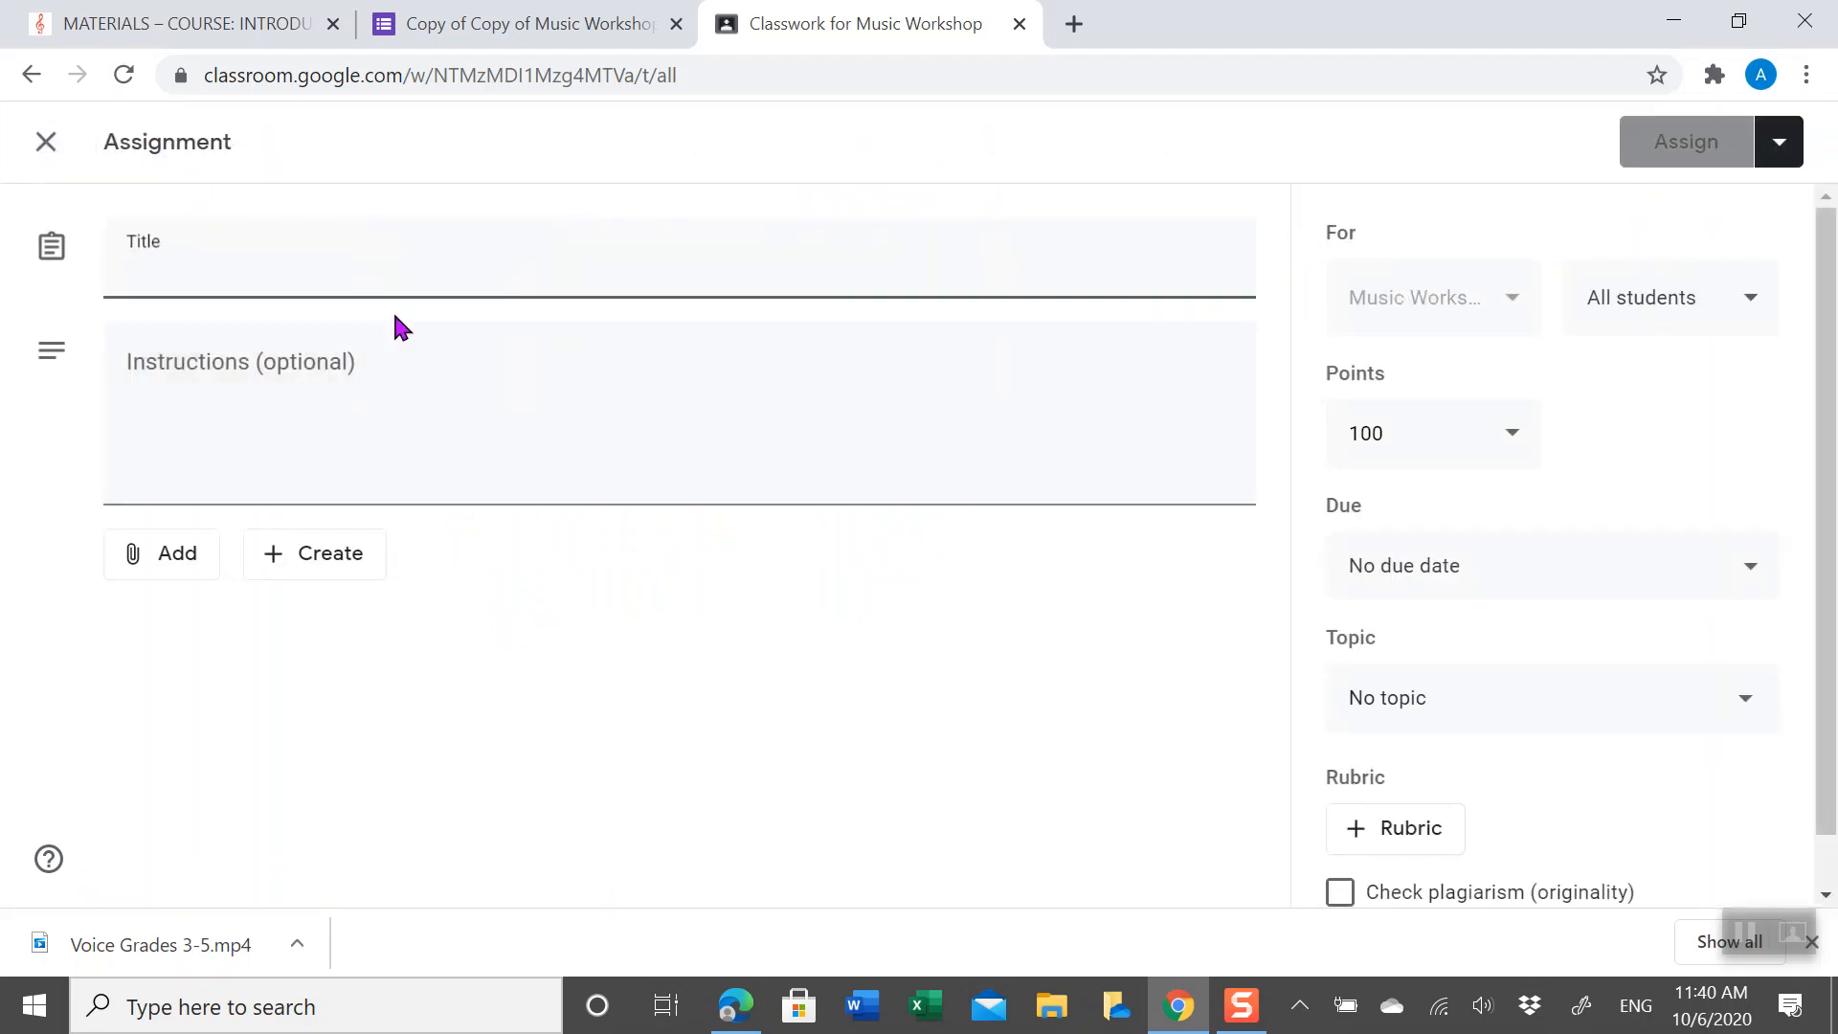
pyautogui.write('Voice')
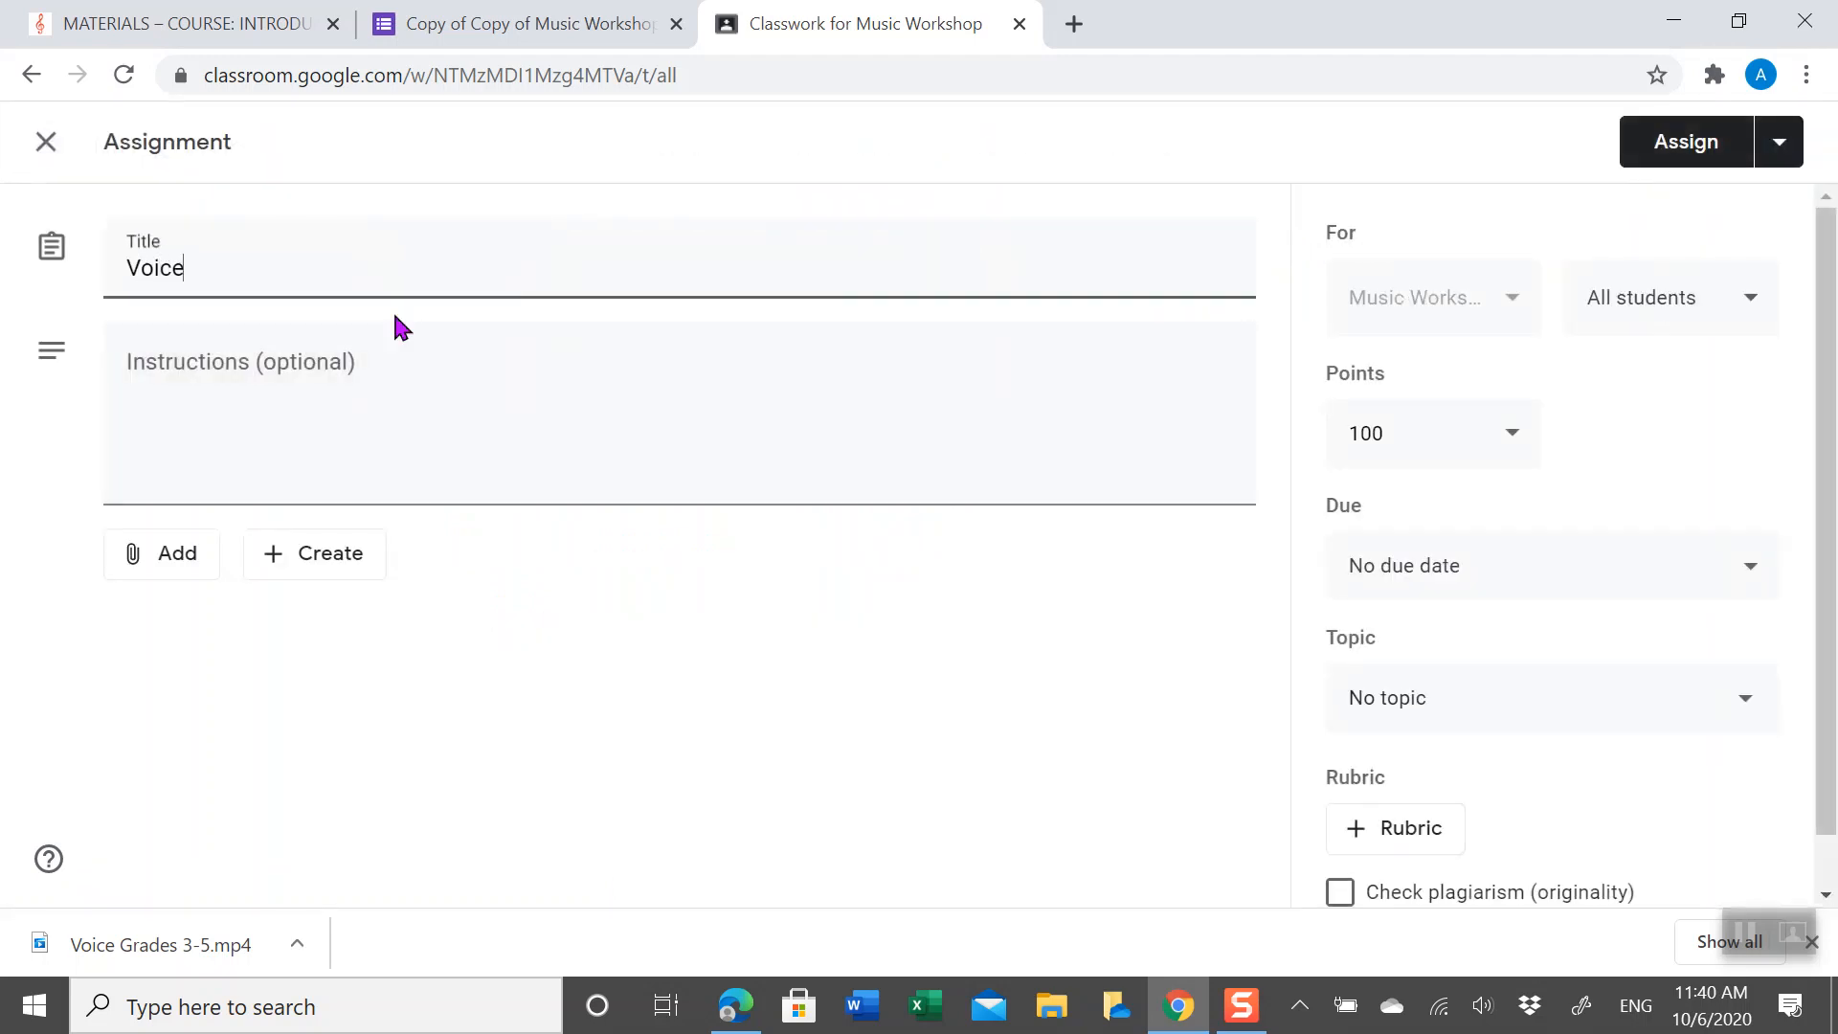
pyautogui.press('Tab')
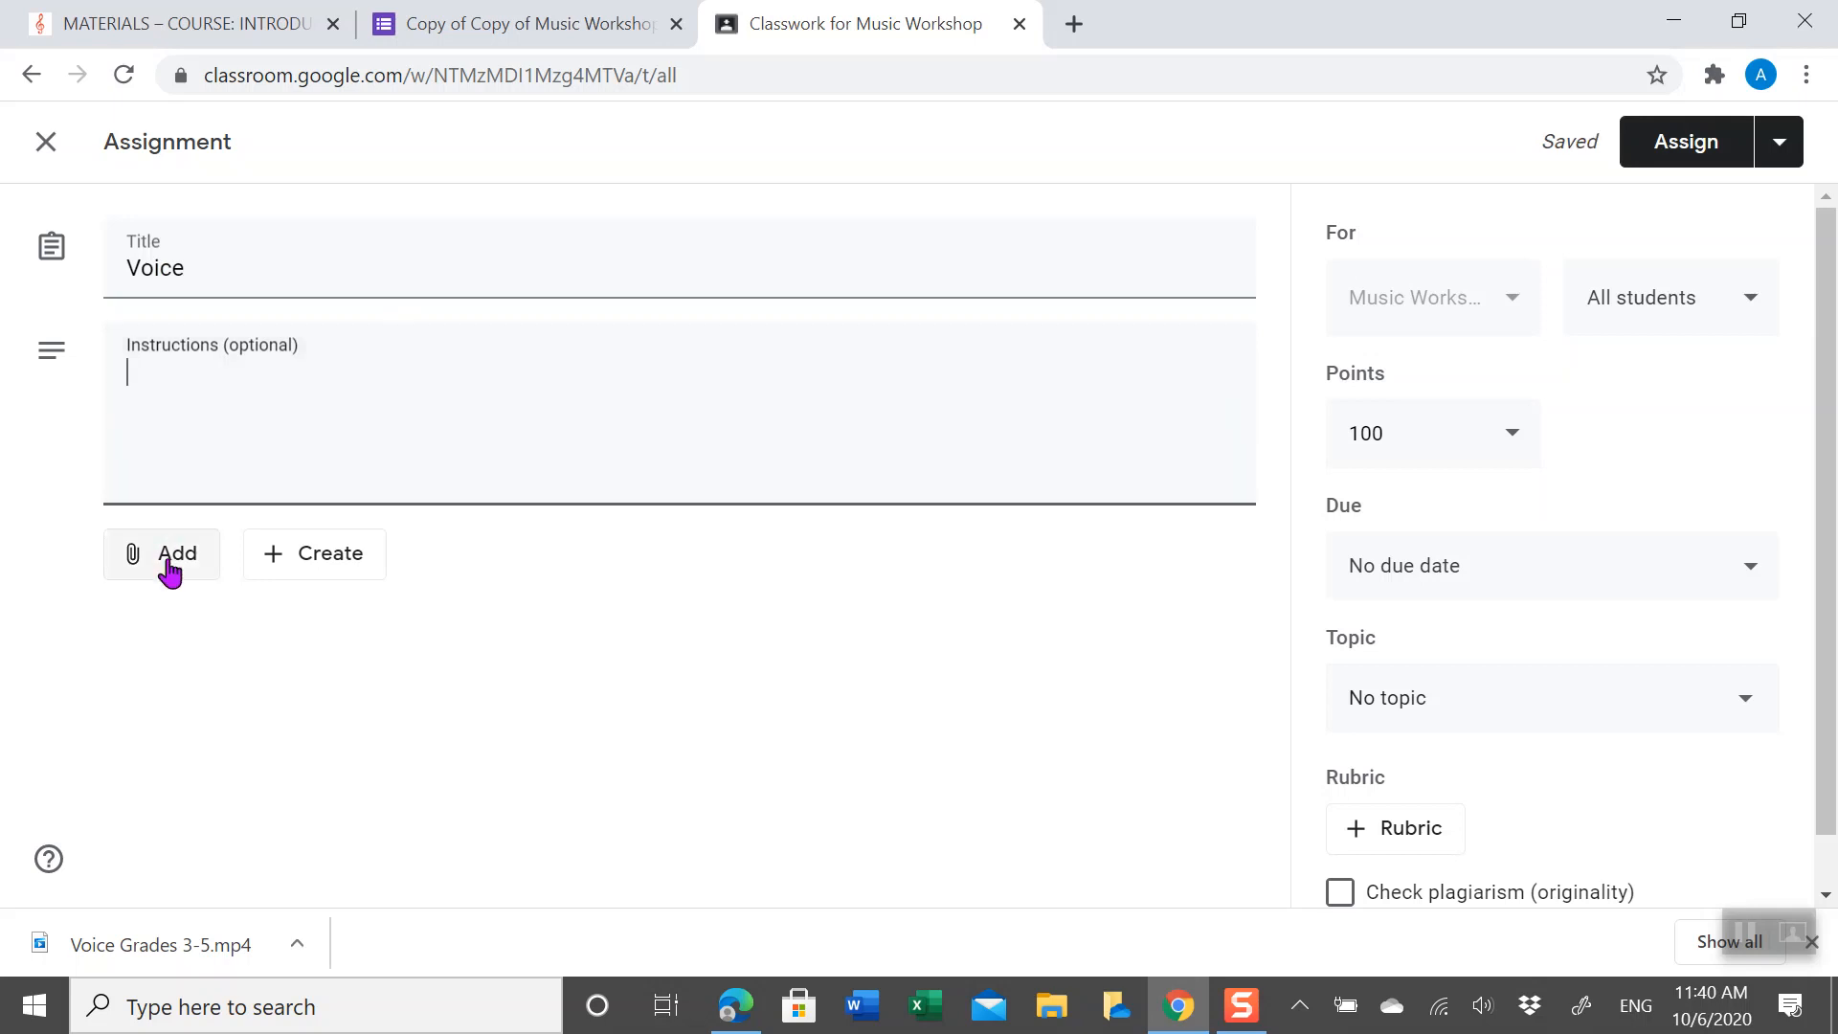
# Upload Voice Grades 3-5.mp4 from the Downloads folder through Google Drive and attach it to the assignment
pyautogui.click(170, 572)
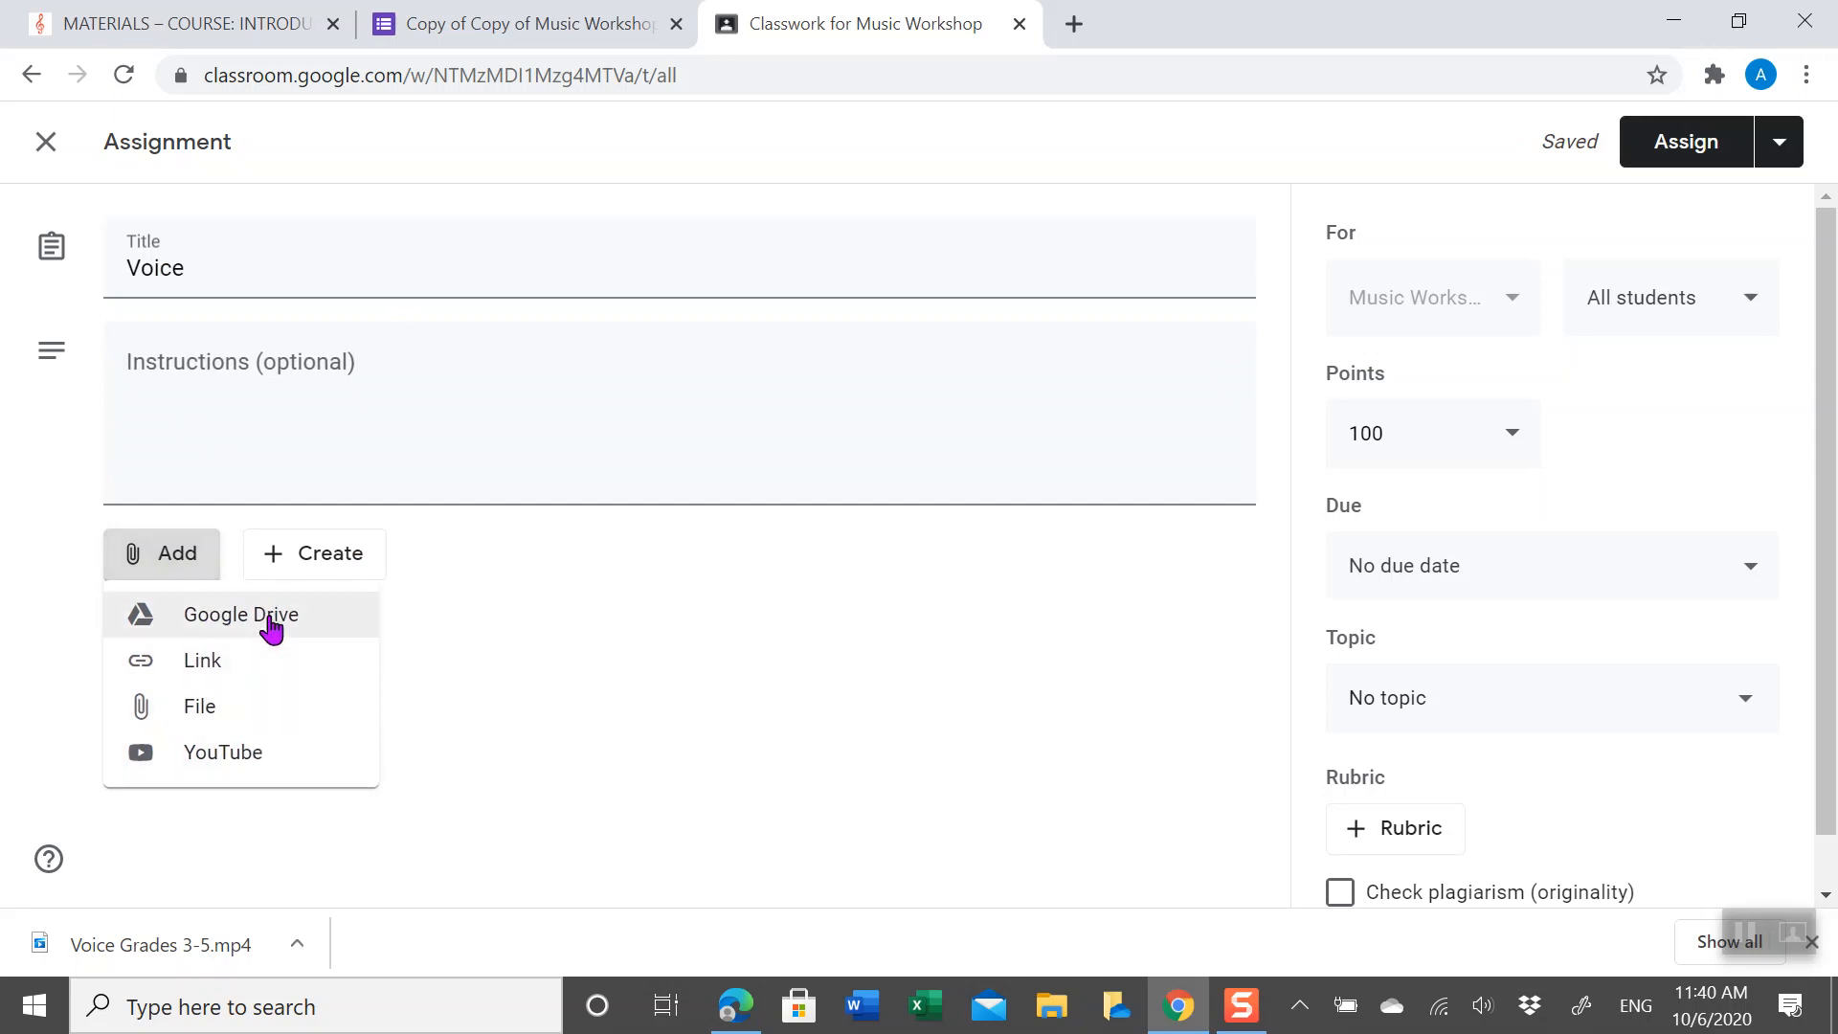
pyautogui.click(346, 629)
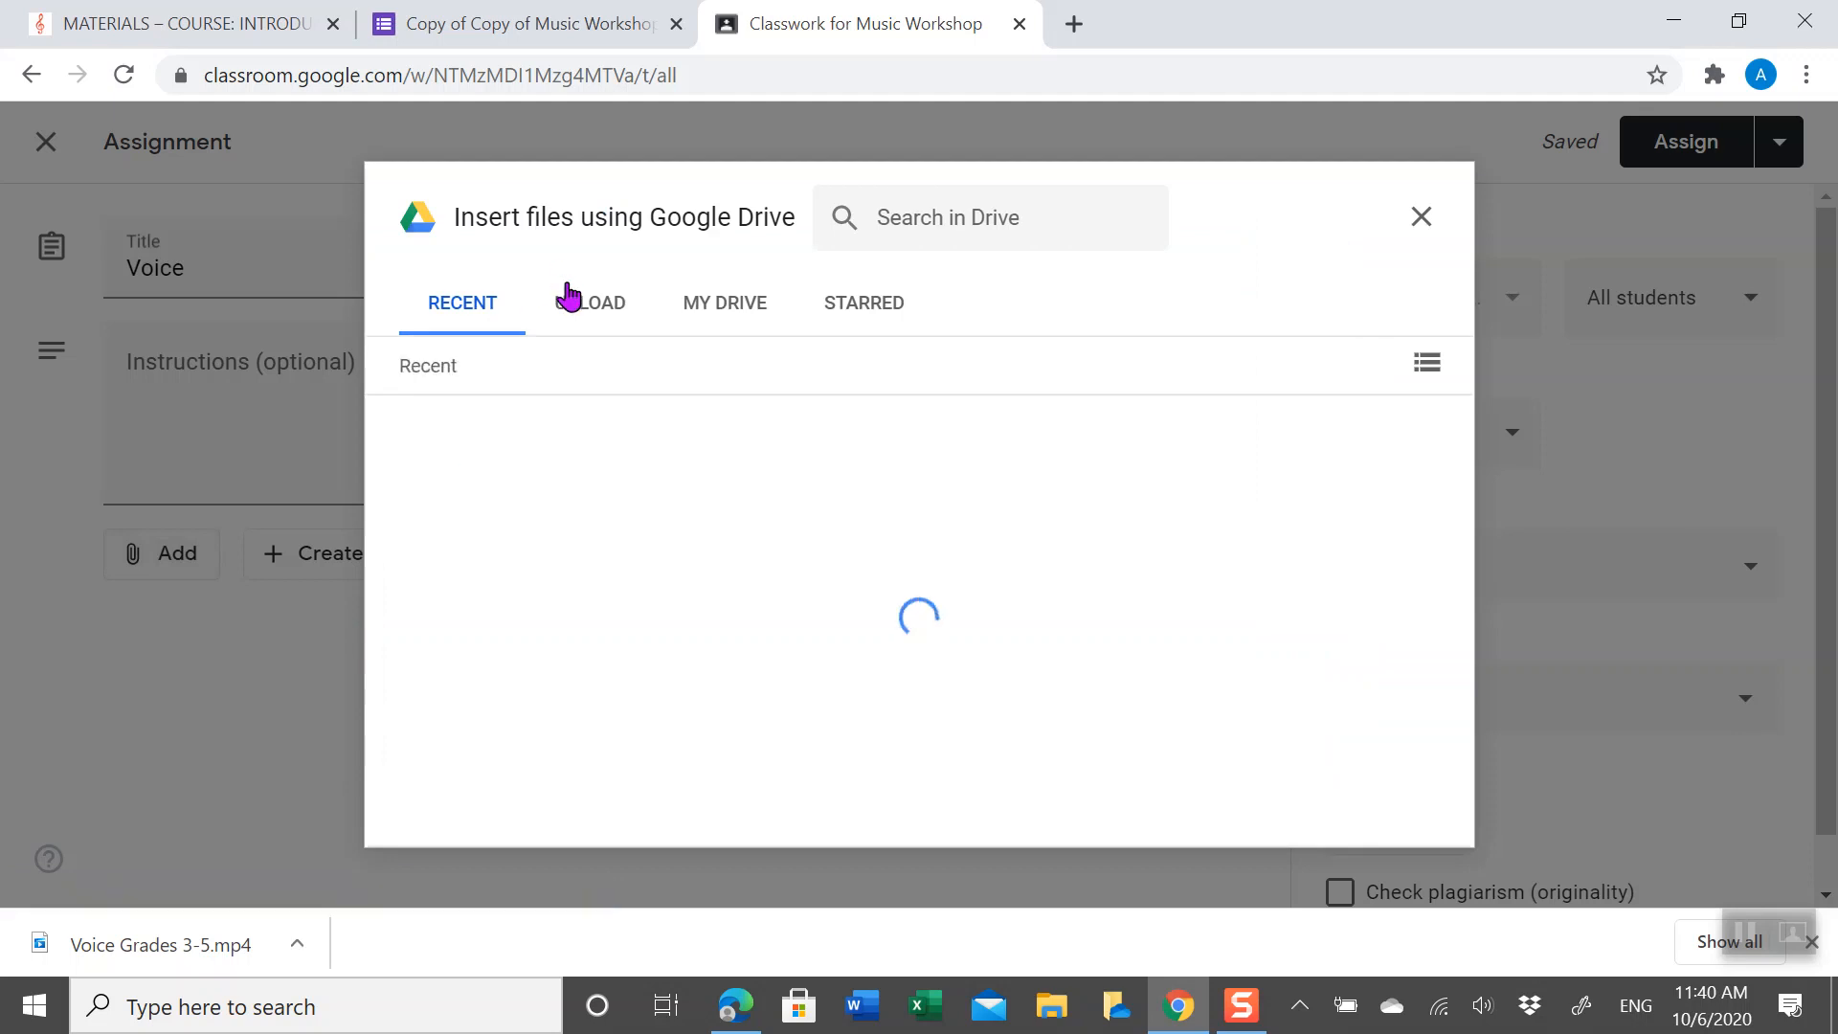
pyautogui.click(573, 318)
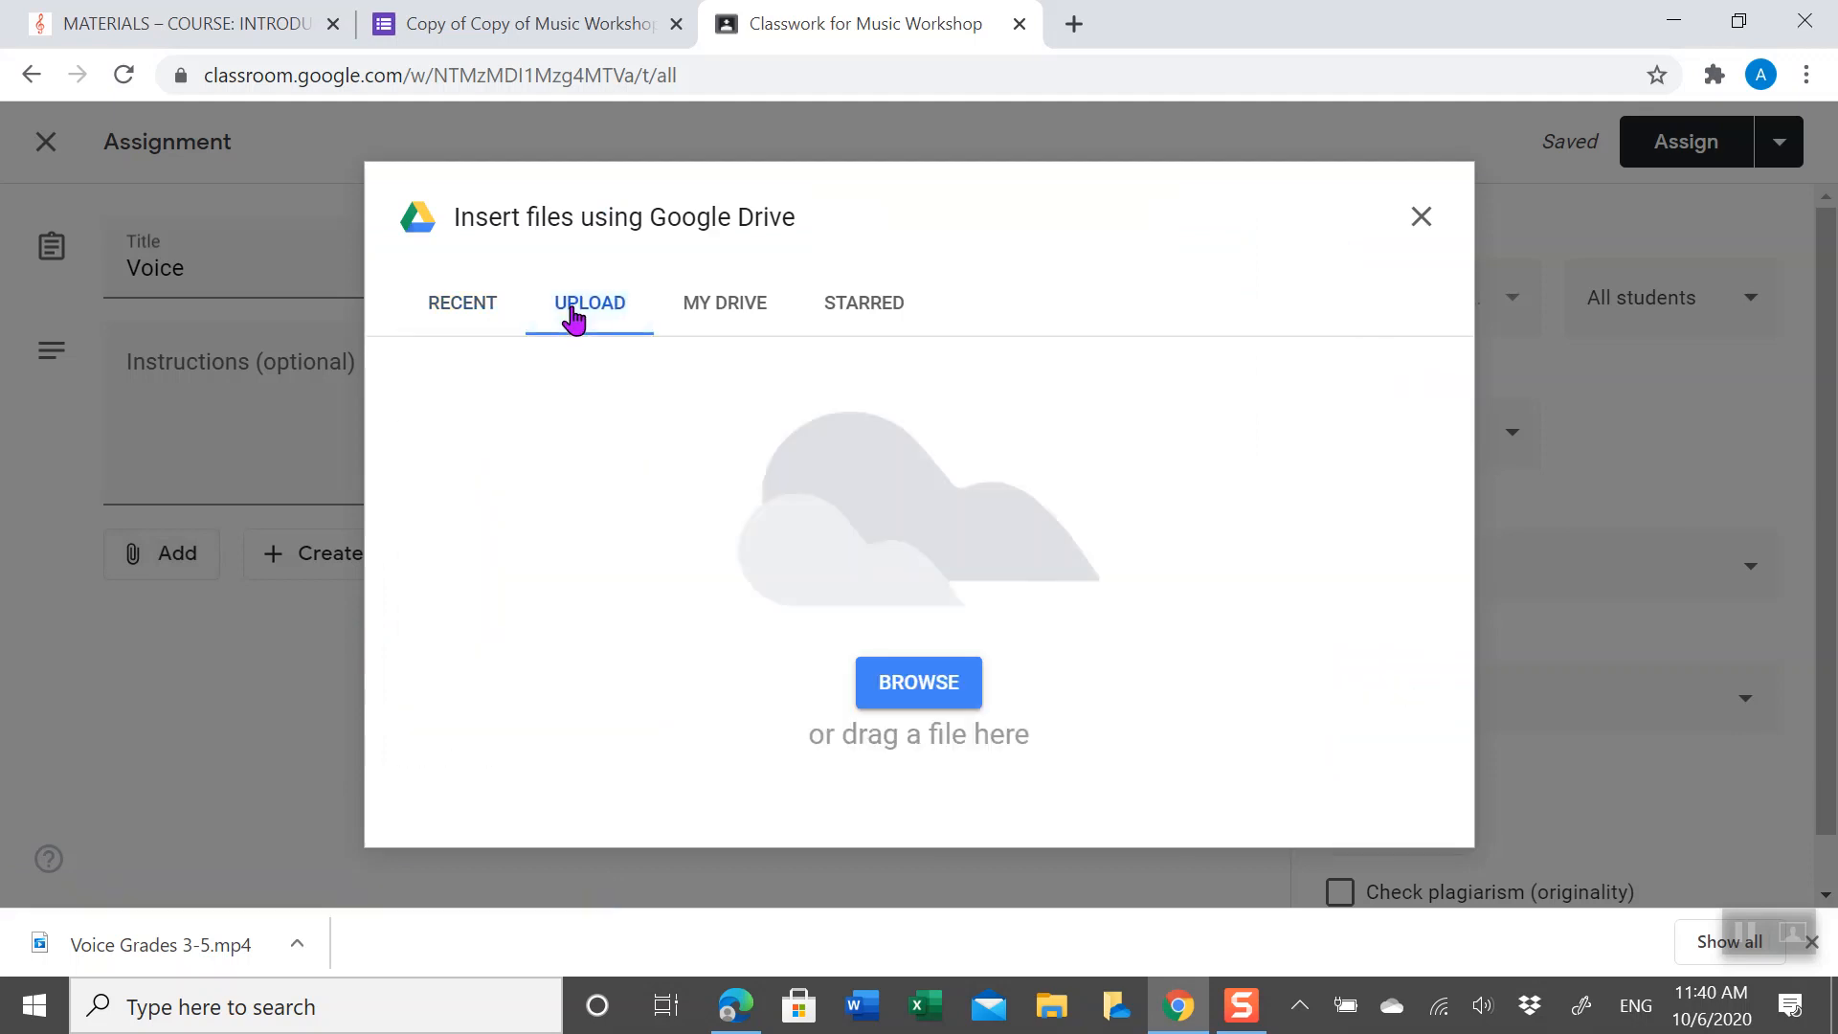
pyautogui.click(940, 702)
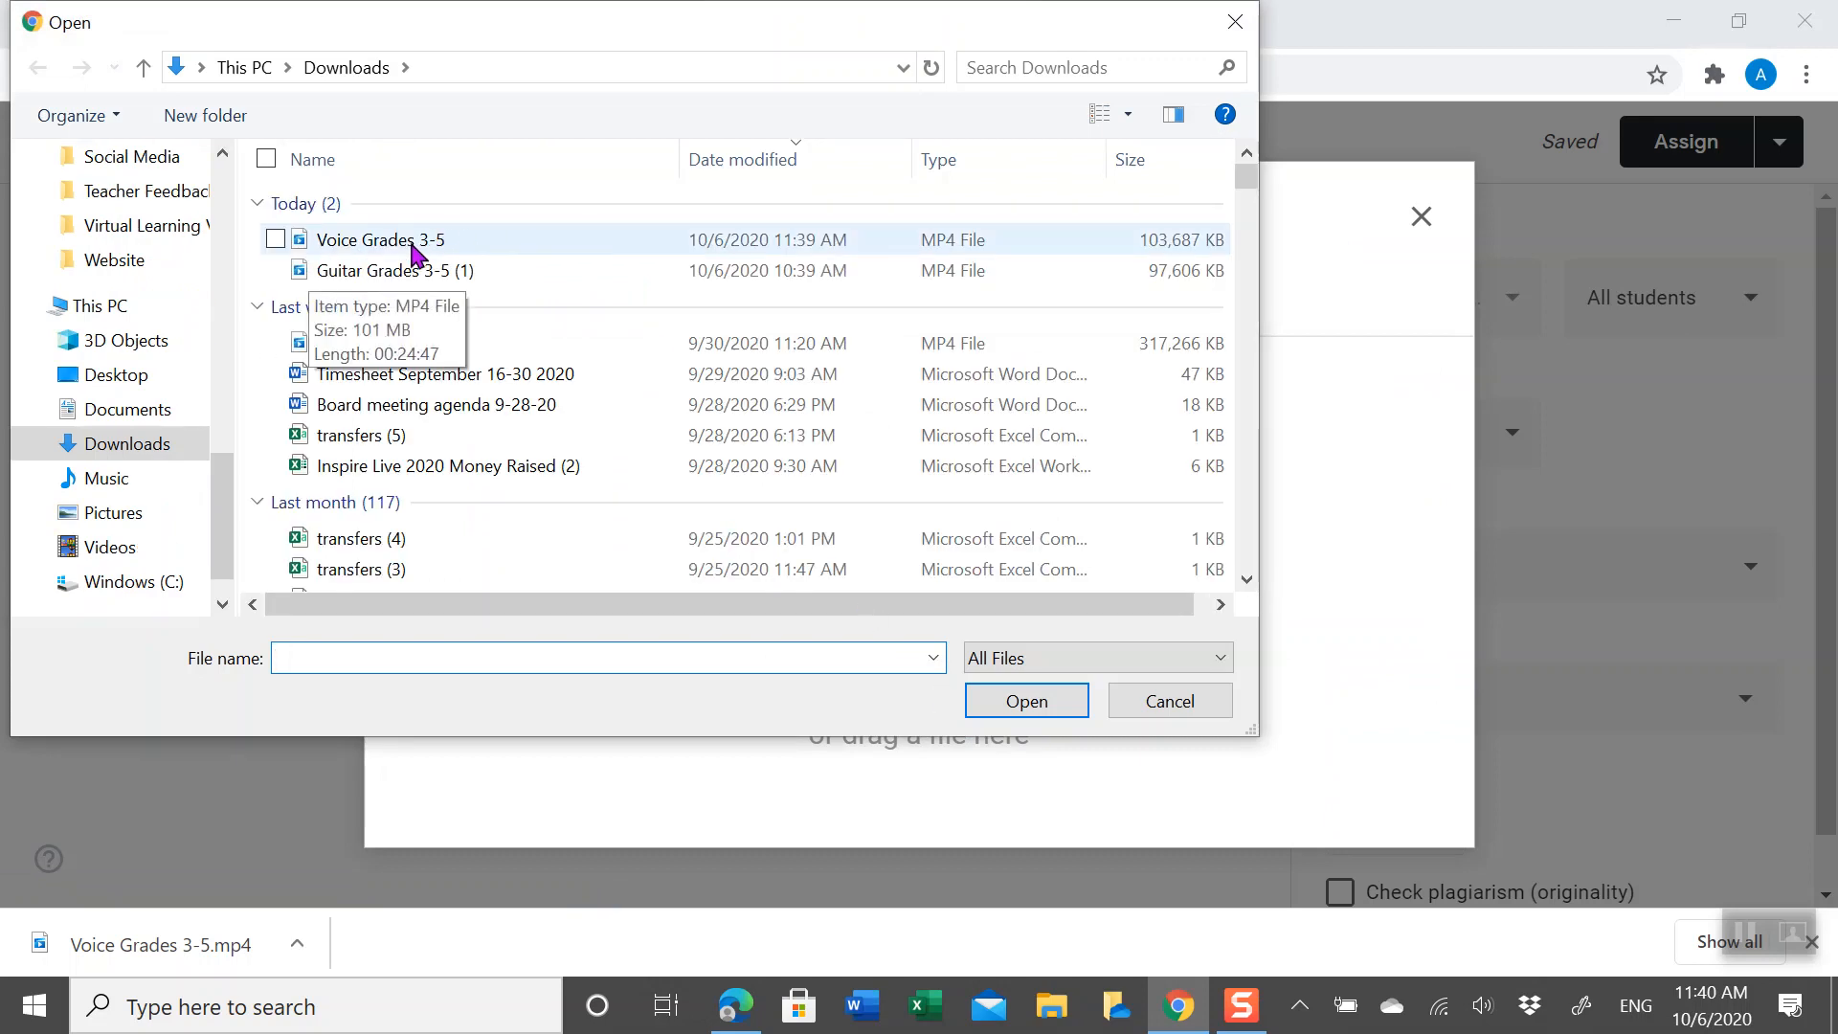
pyautogui.click(349, 243)
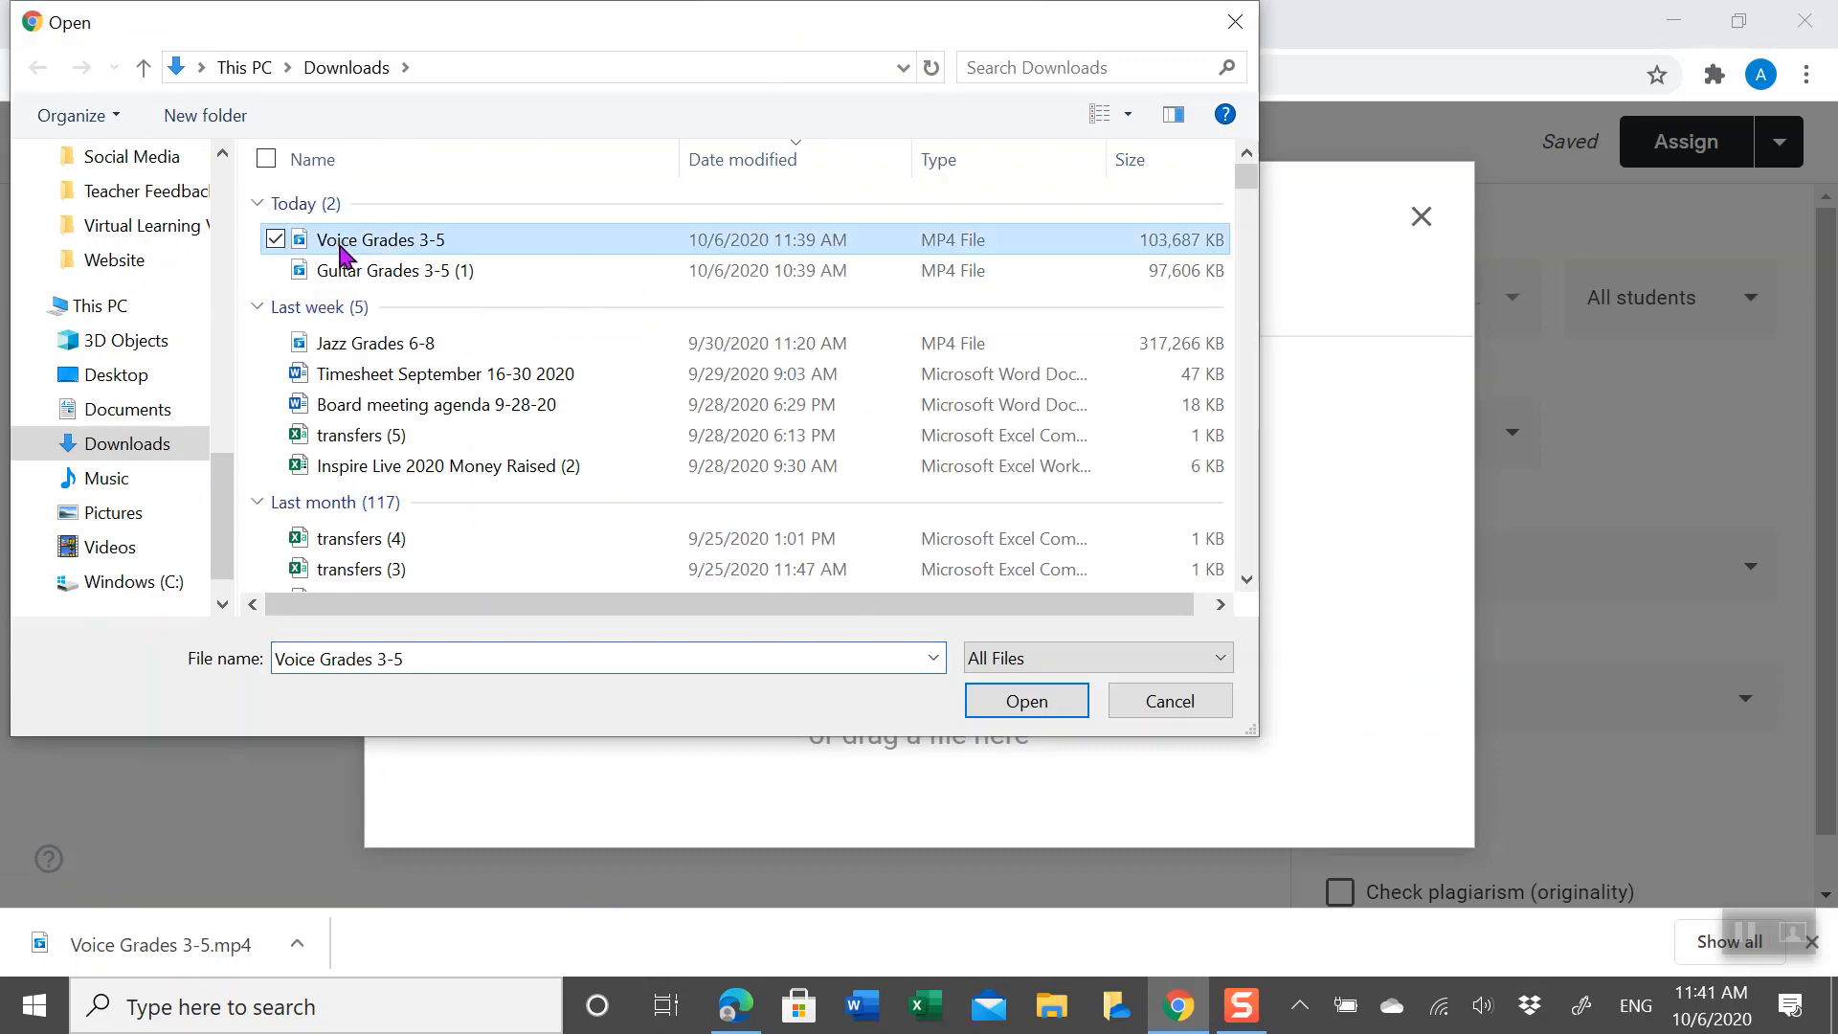
pyautogui.click(1020, 716)
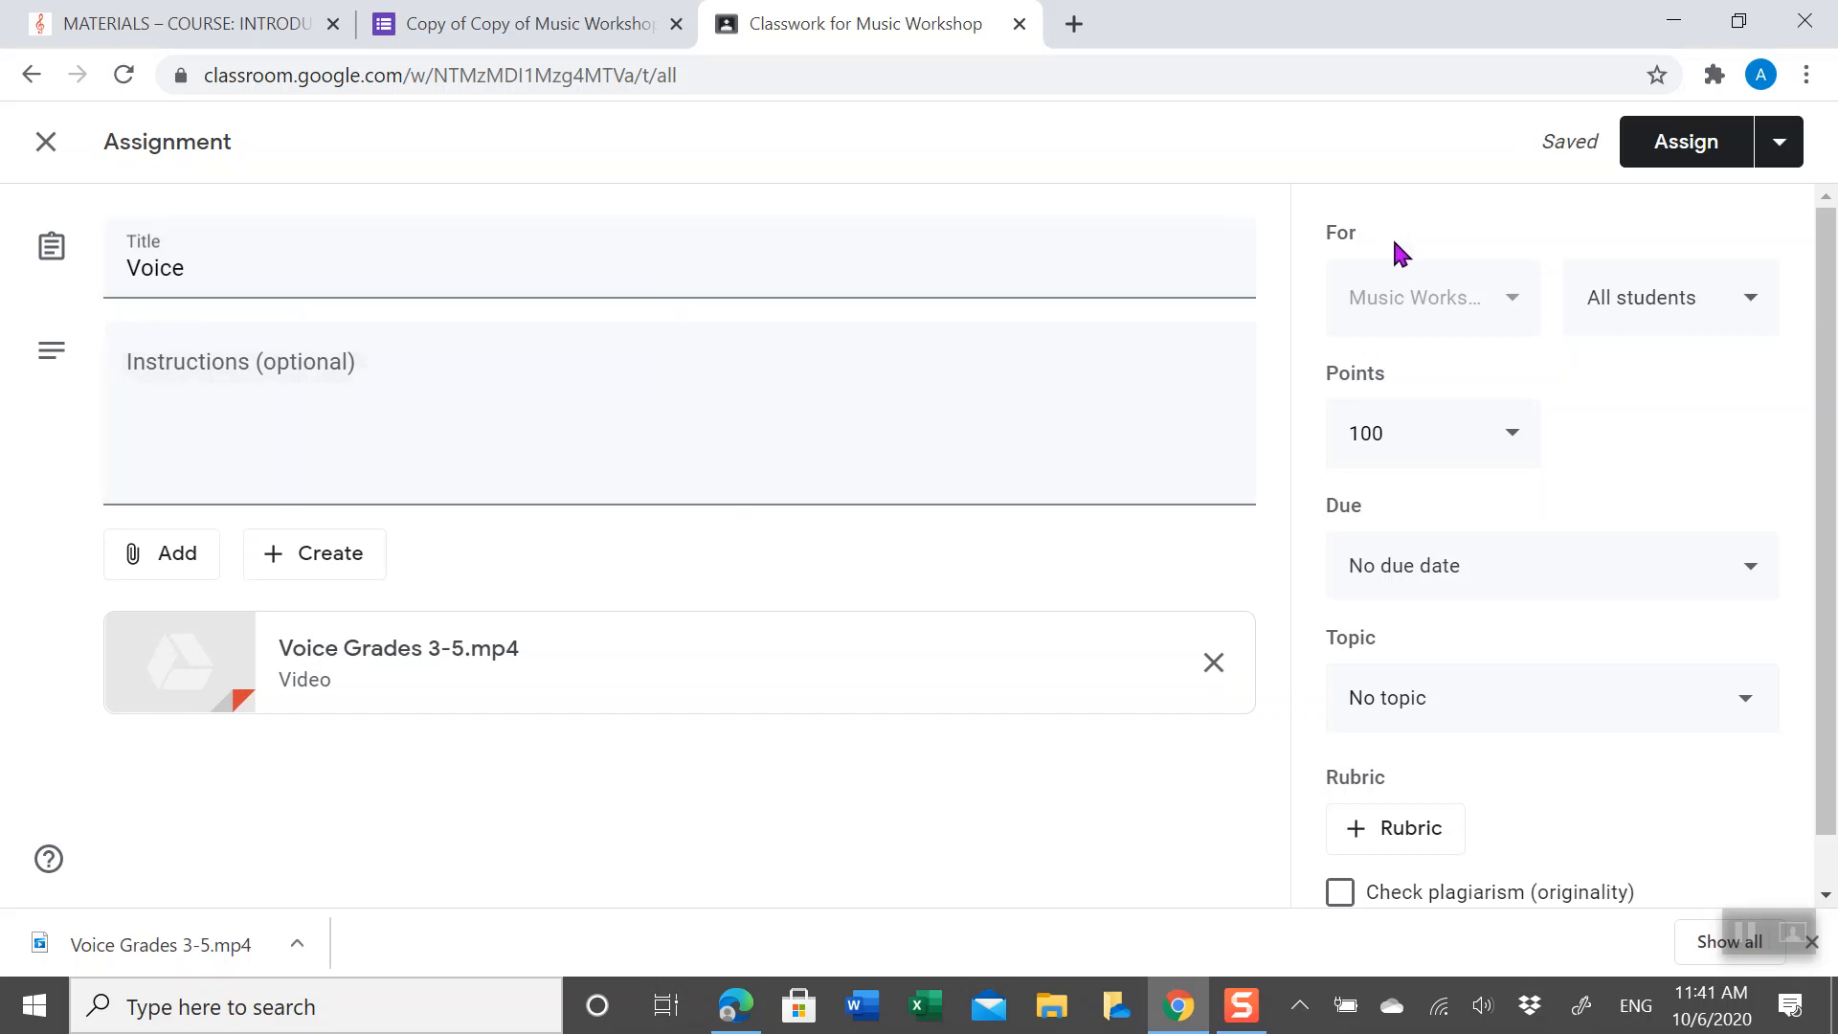
# Review the assignment settings and assign the Voice assignment to all students
pyautogui.scroll(-1, 1642, 792)
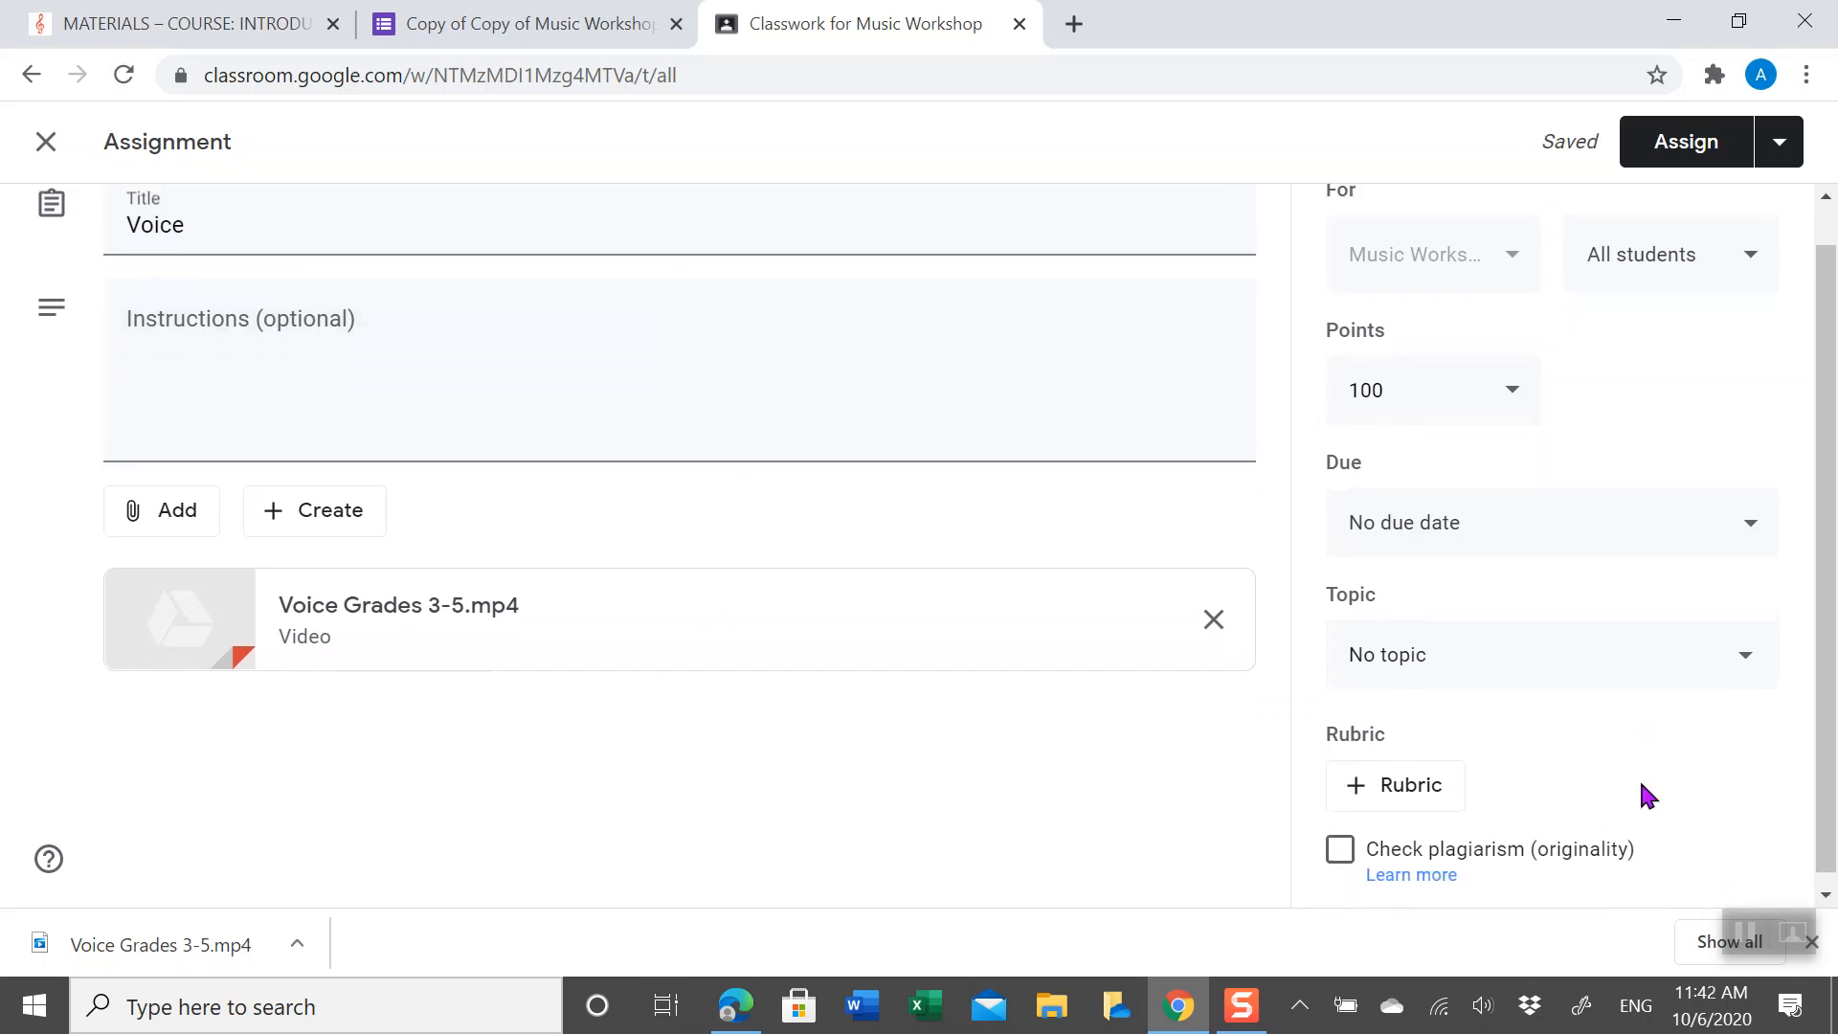
pyautogui.scroll(1, 890, 522)
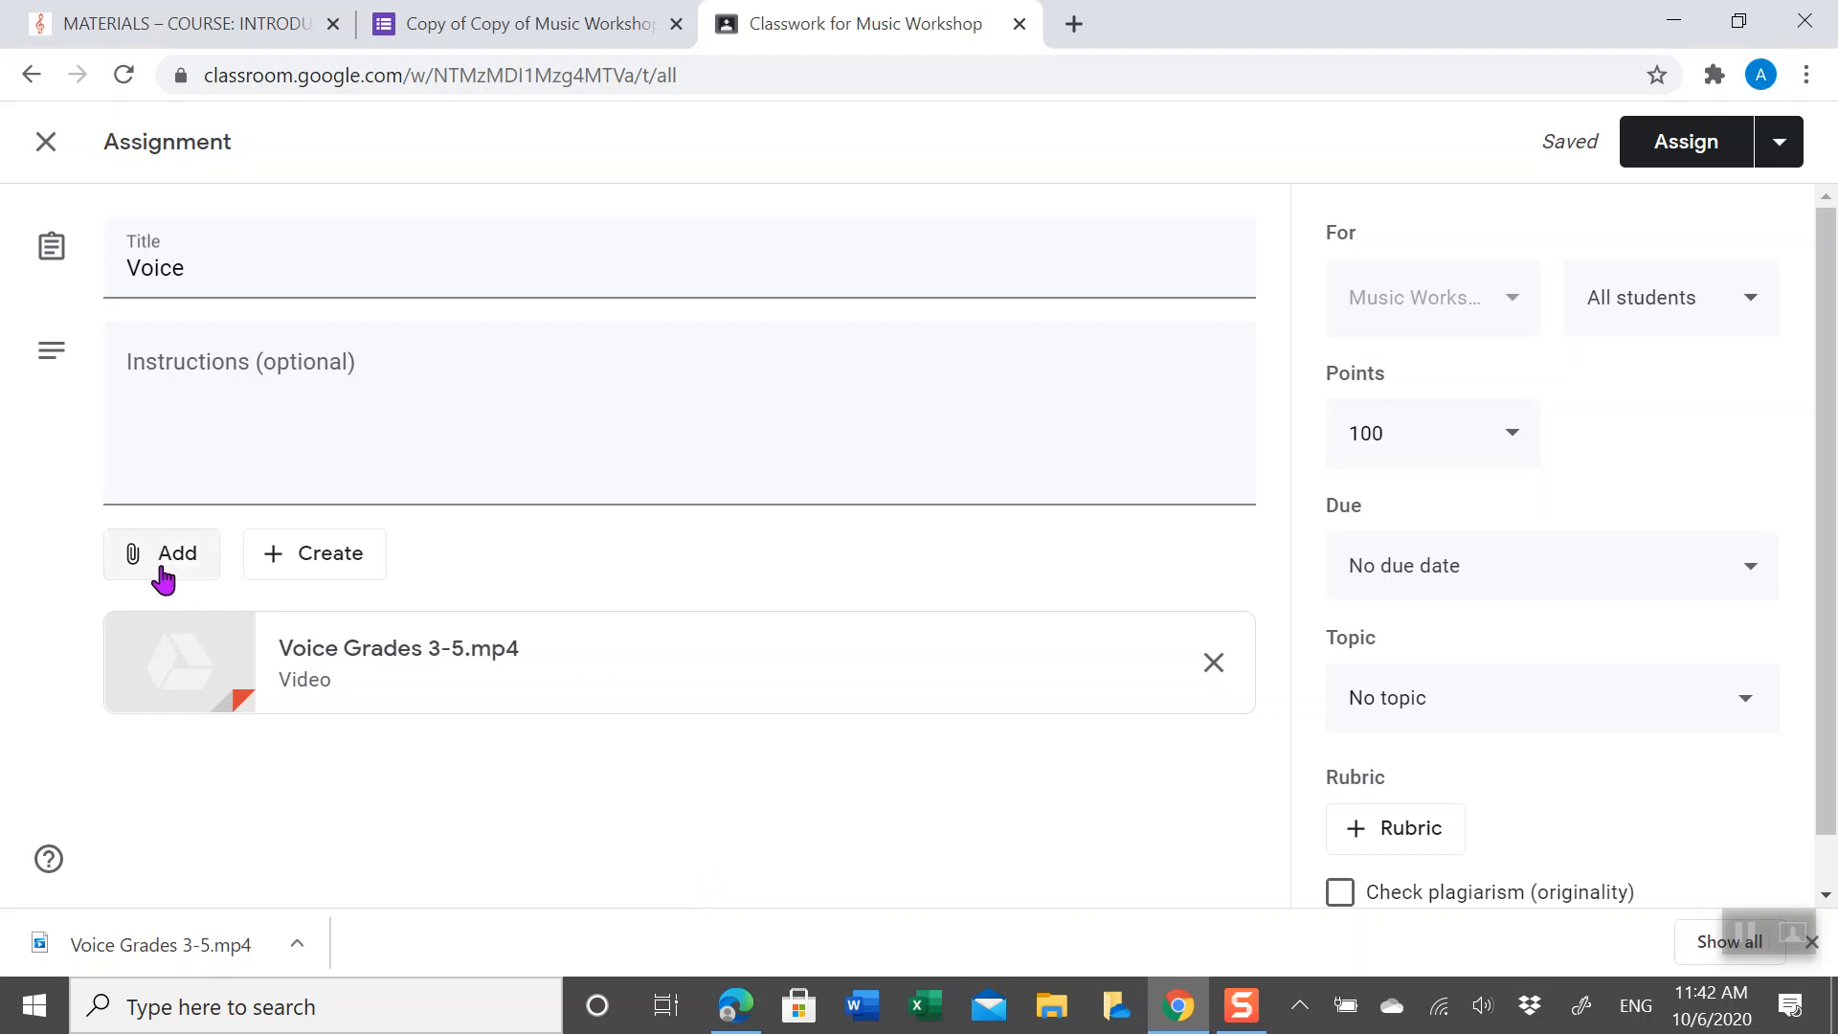
pyautogui.click(1675, 153)
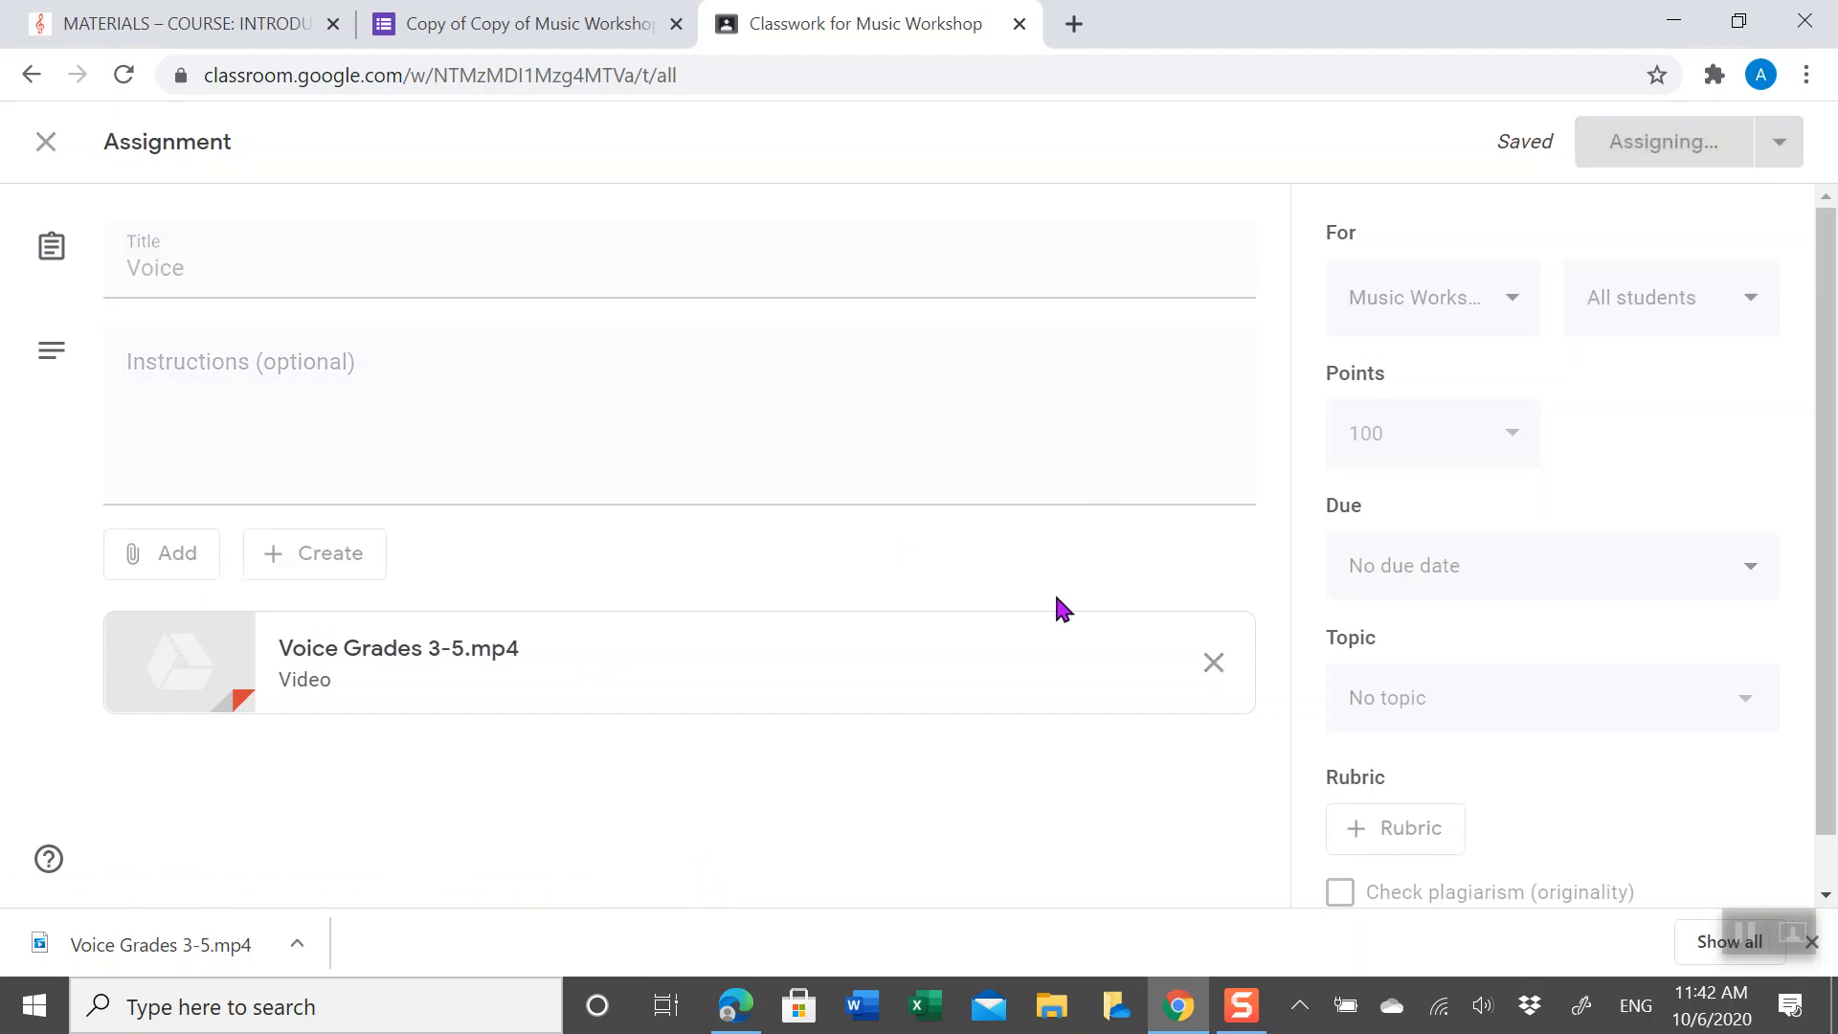